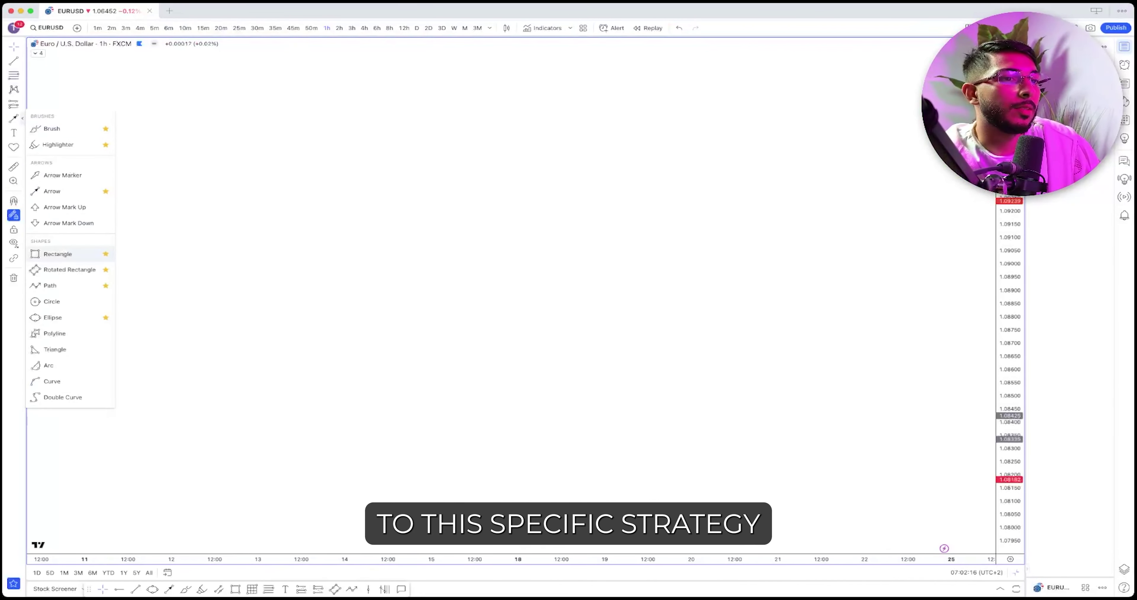
Step: Draw a rising zigzag path through two peaks, a higher low and a final high
left_click(50, 285)
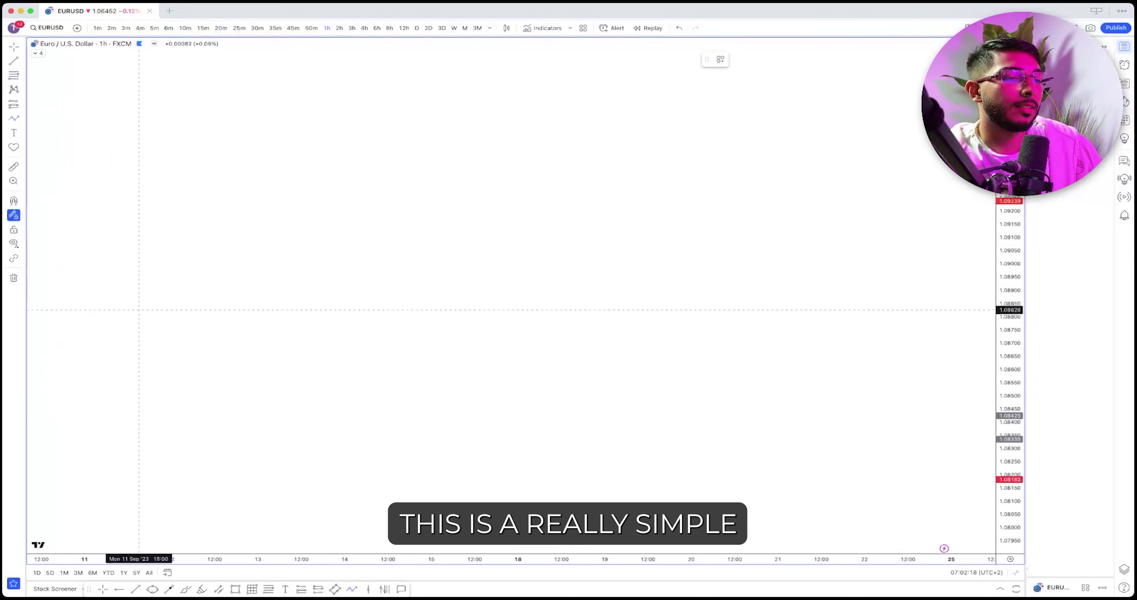
left_click(153, 327)
left_click(226, 193)
left_click(280, 277)
left_click(341, 142)
left_click(442, 92)
left_click_drag(466, 190, 398, 256)
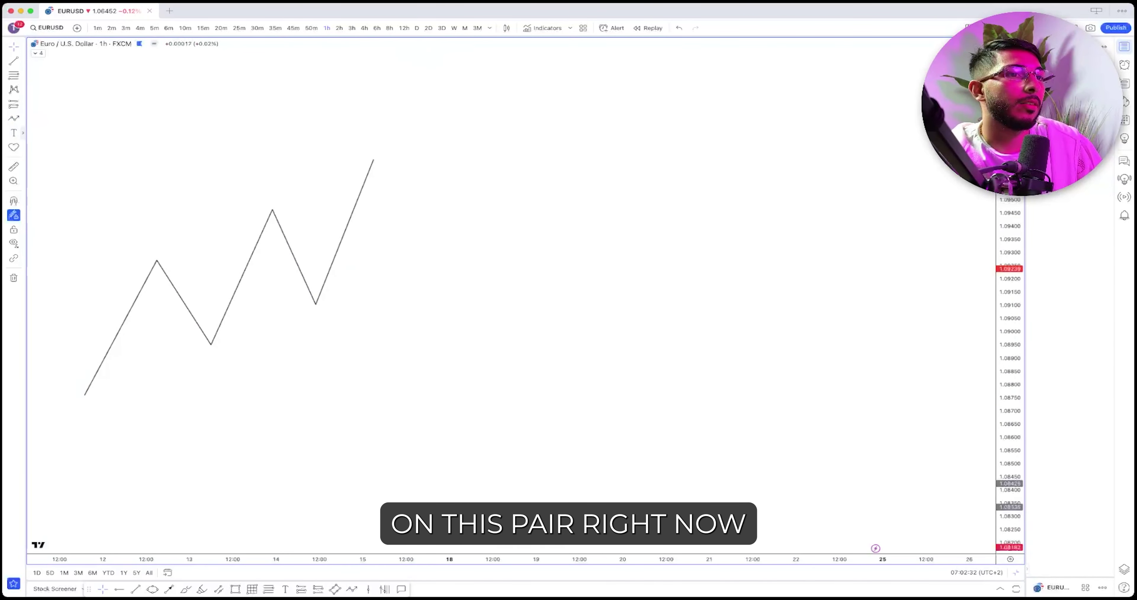
Step: With the Brush, line the two broken highs, cup the three lows, circle the breakout and mark the new high
left_click(22, 118)
left_click(53, 127)
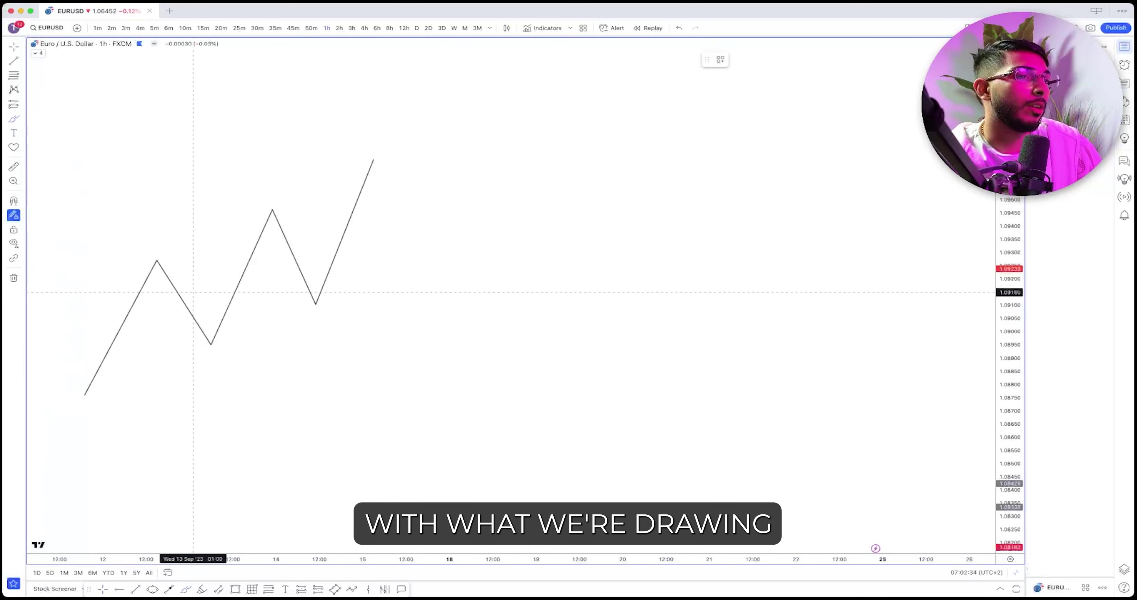
left_click_drag(145, 260, 250, 261)
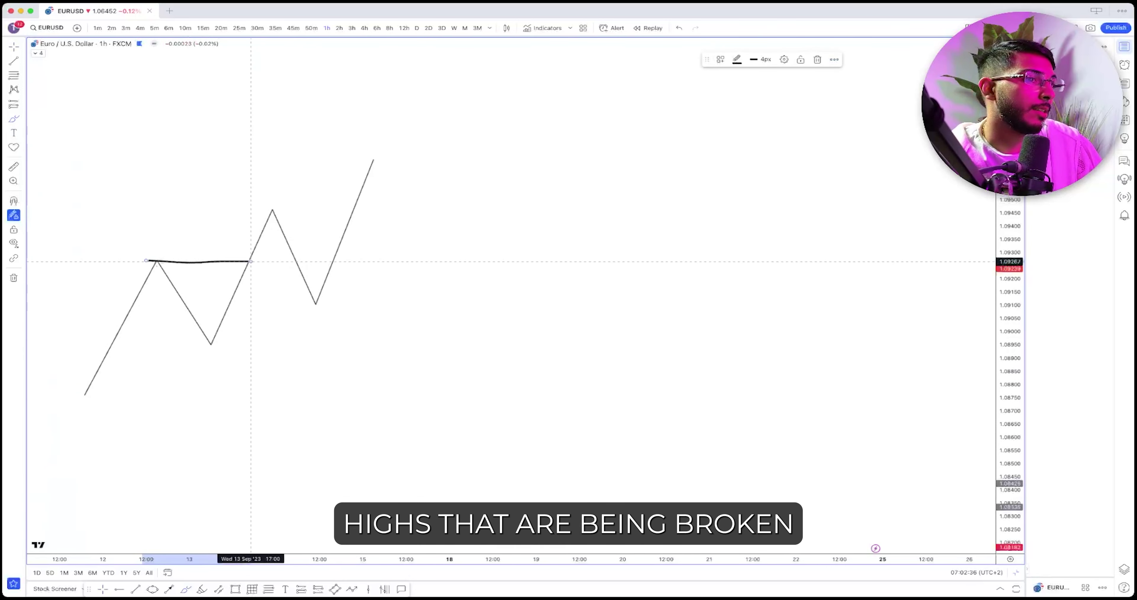
left_click_drag(272, 208, 371, 205)
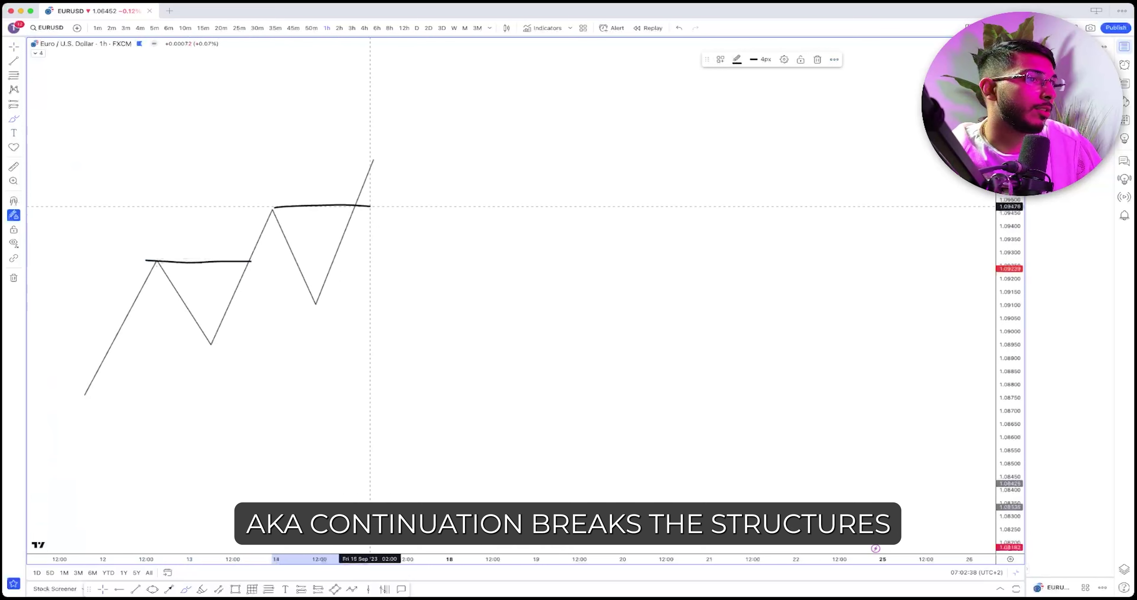
mouse_move(298, 296)
left_mouse_down()
mouse_move(309, 315)
mouse_move(334, 295)
left_mouse_up()
left_click_drag(183, 341, 222, 341)
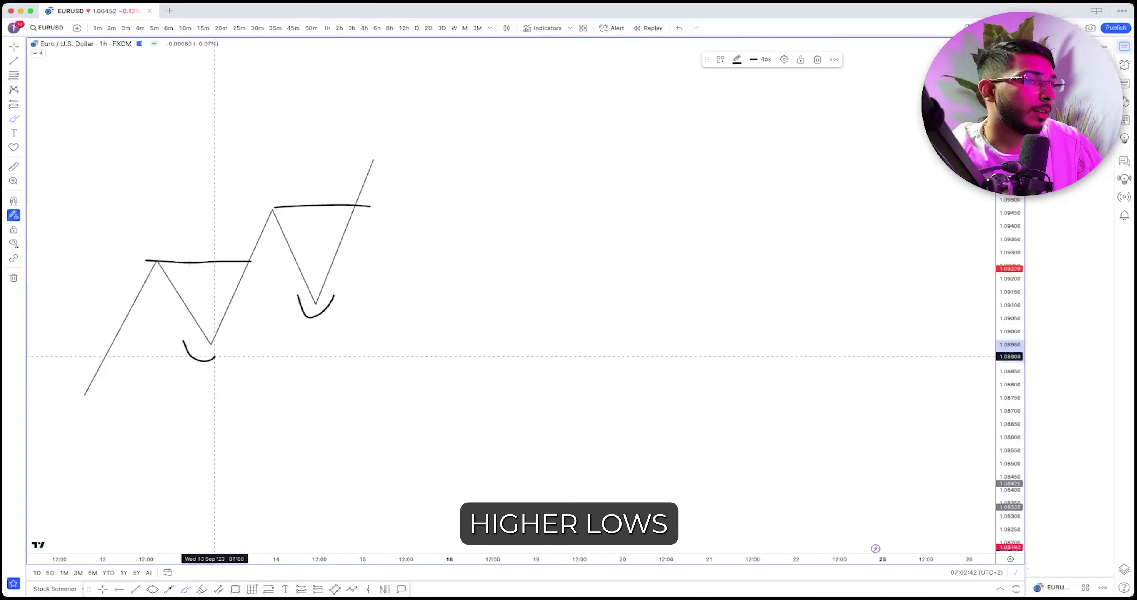
mouse_move(66, 390)
left_mouse_down()
mouse_move(91, 408)
mouse_move(102, 392)
left_mouse_up()
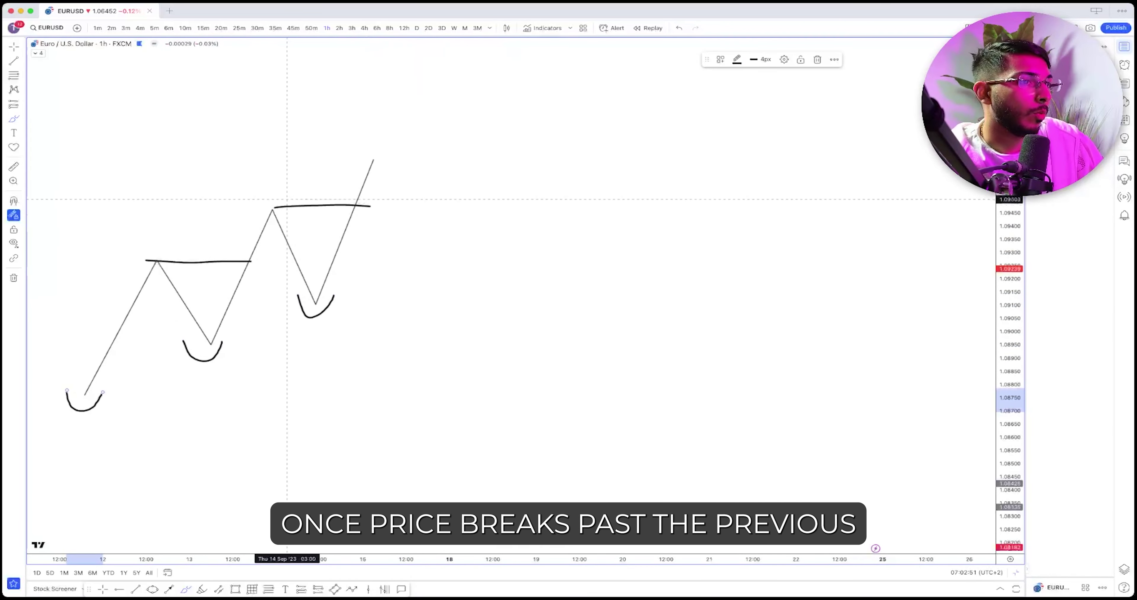
mouse_move(291, 194)
left_mouse_down()
mouse_move(248, 218)
mouse_move(288, 225)
mouse_move(308, 200)
left_mouse_up()
left_click_drag(347, 158, 395, 163)
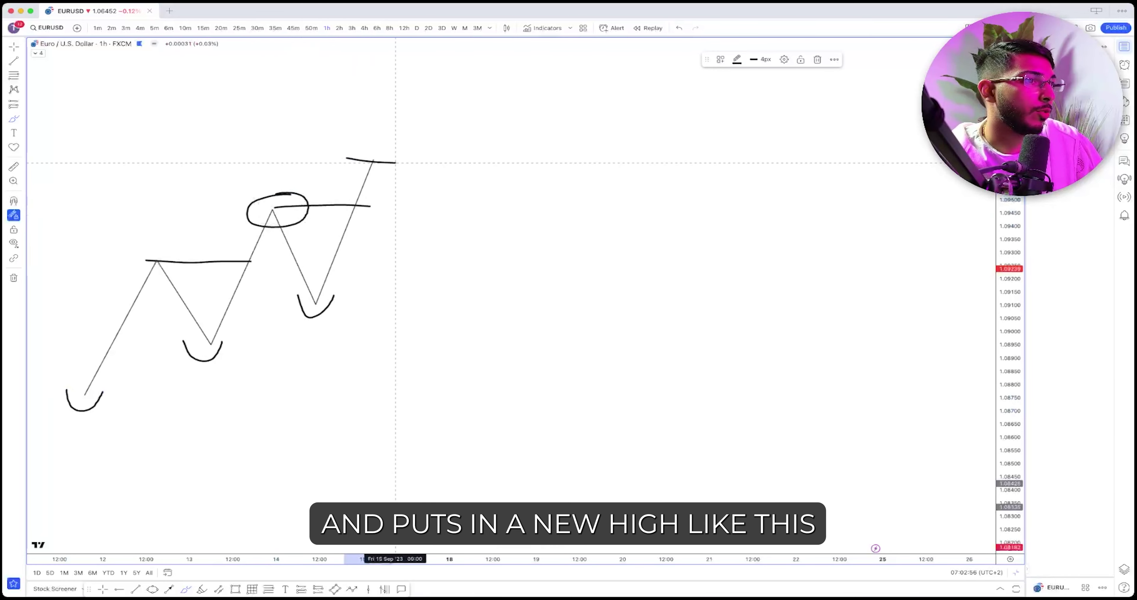
Step: Turn the new-high stroke pink, then brush a wavy pullback, a retest box and a rising continuation line
left_click(737, 59)
left_click(736, 89)
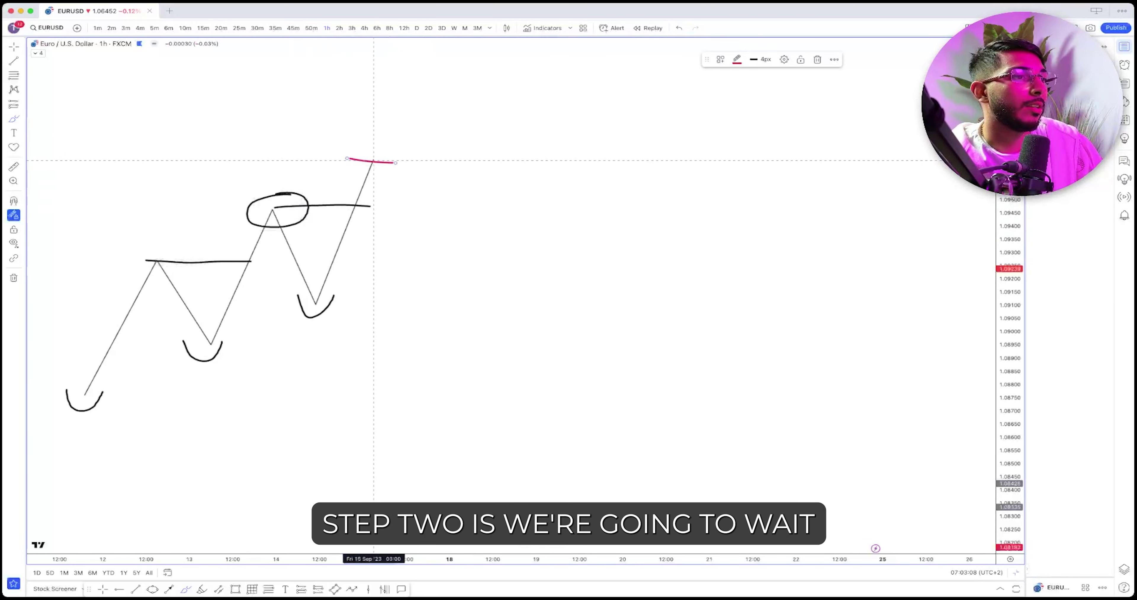
mouse_move(395, 193)
left_mouse_down()
mouse_move(417, 201)
mouse_move(475, 267)
left_mouse_up()
mouse_move(299, 266)
left_mouse_down()
mouse_move(444, 267)
mouse_move(528, 304)
mouse_move(329, 305)
mouse_move(296, 296)
mouse_move(300, 263)
left_mouse_up()
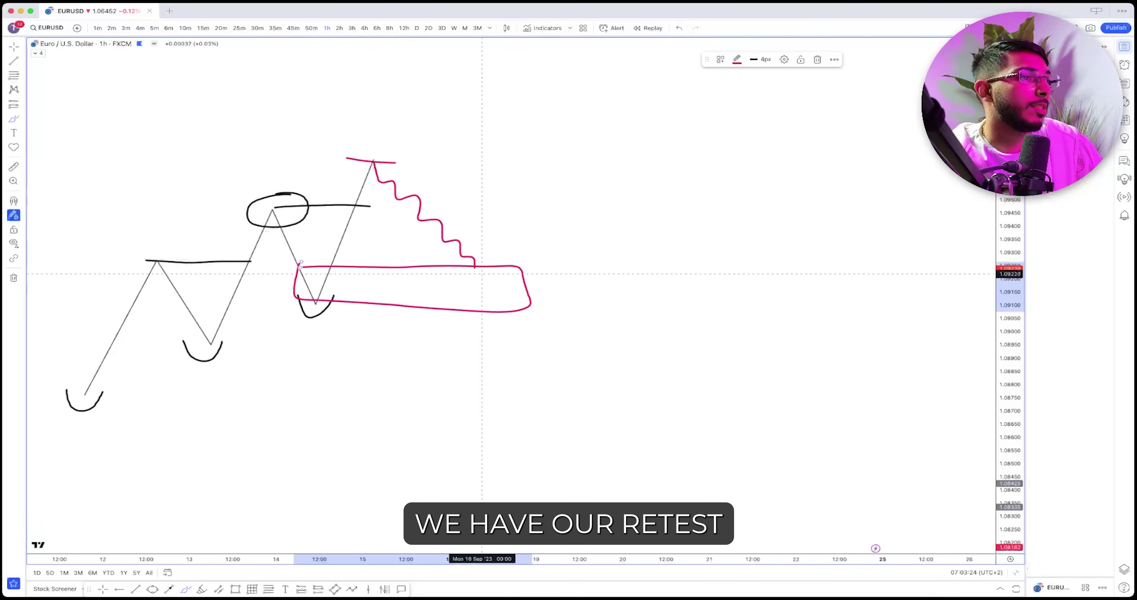
mouse_move(475, 266)
left_mouse_down()
mouse_move(494, 211)
mouse_move(536, 165)
left_mouse_up()
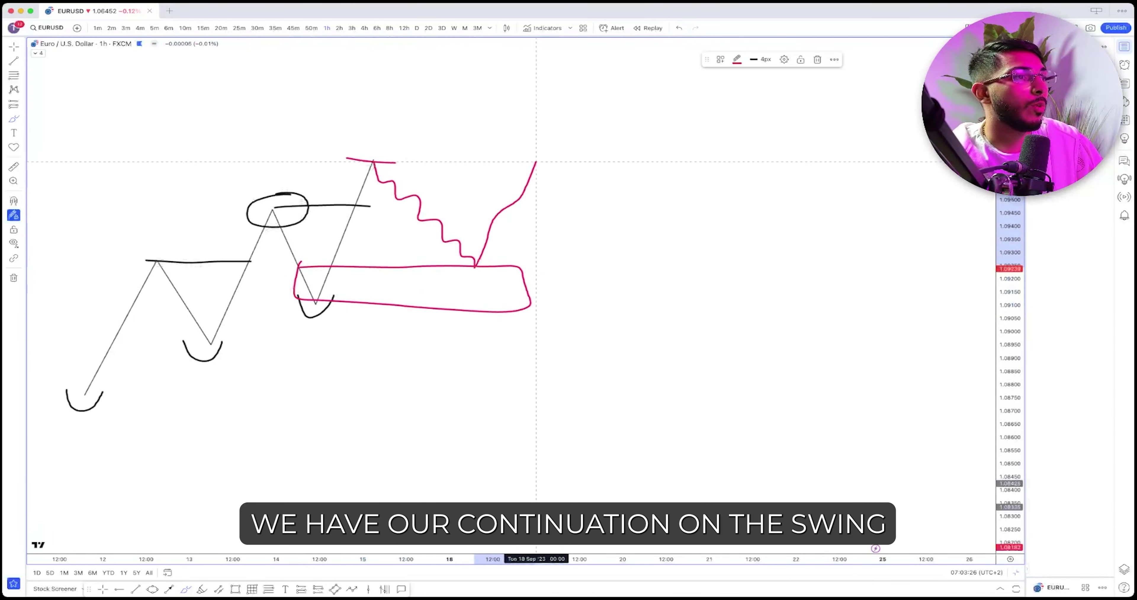
scroll(550, 127, "left", 5)
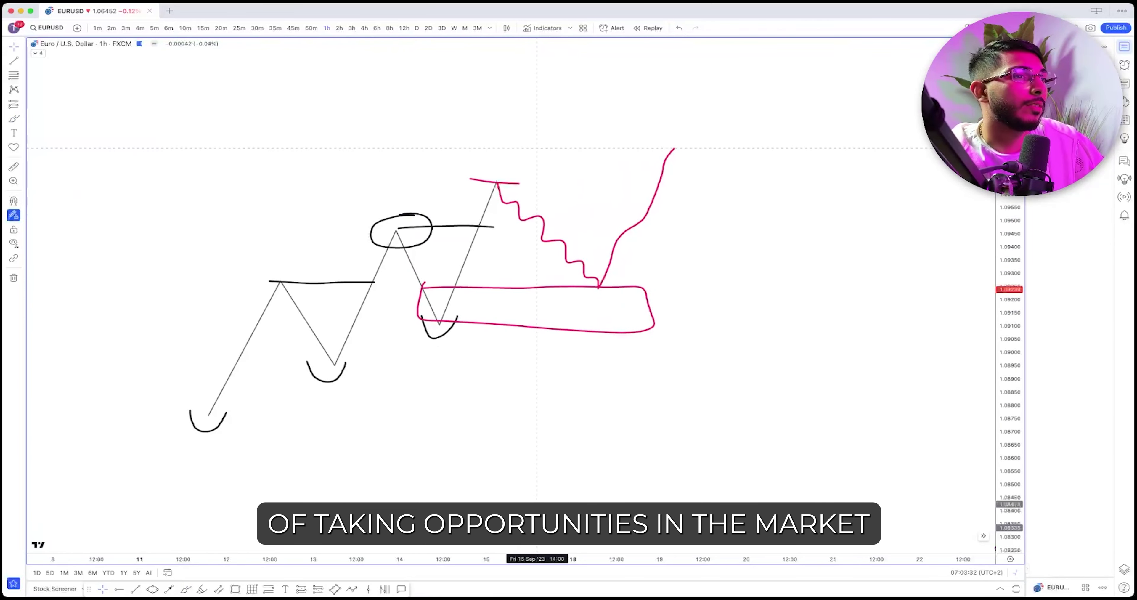
scroll(571, 166, "right", 1)
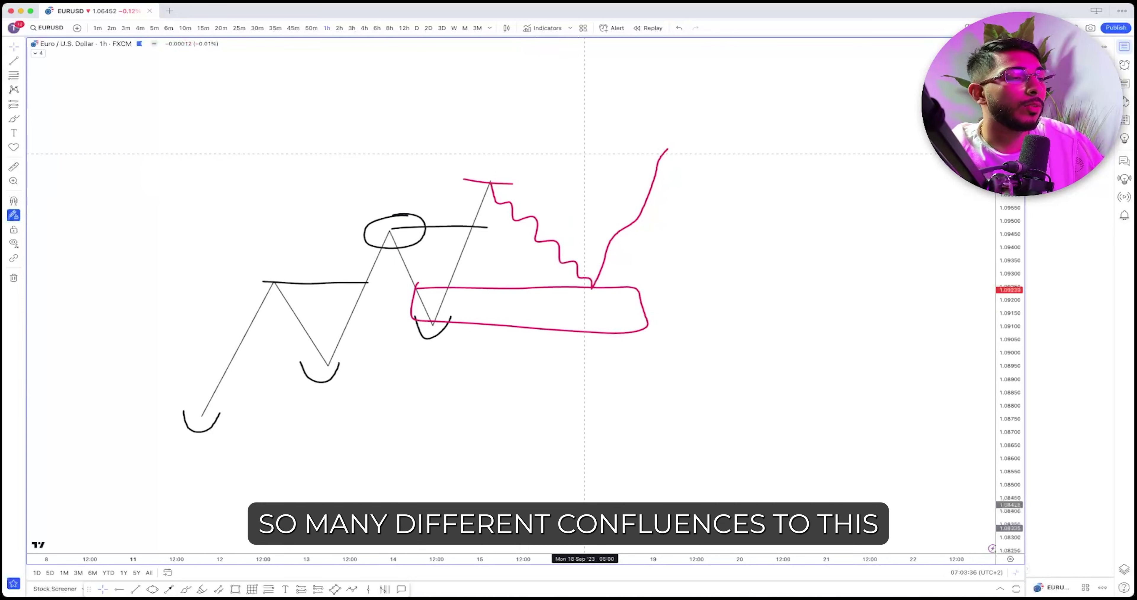
left_click_drag(569, 142, 603, 270)
Step: Draw a descending zigzag of trend lines from the upper left down to a breakout low
key("alt+t")
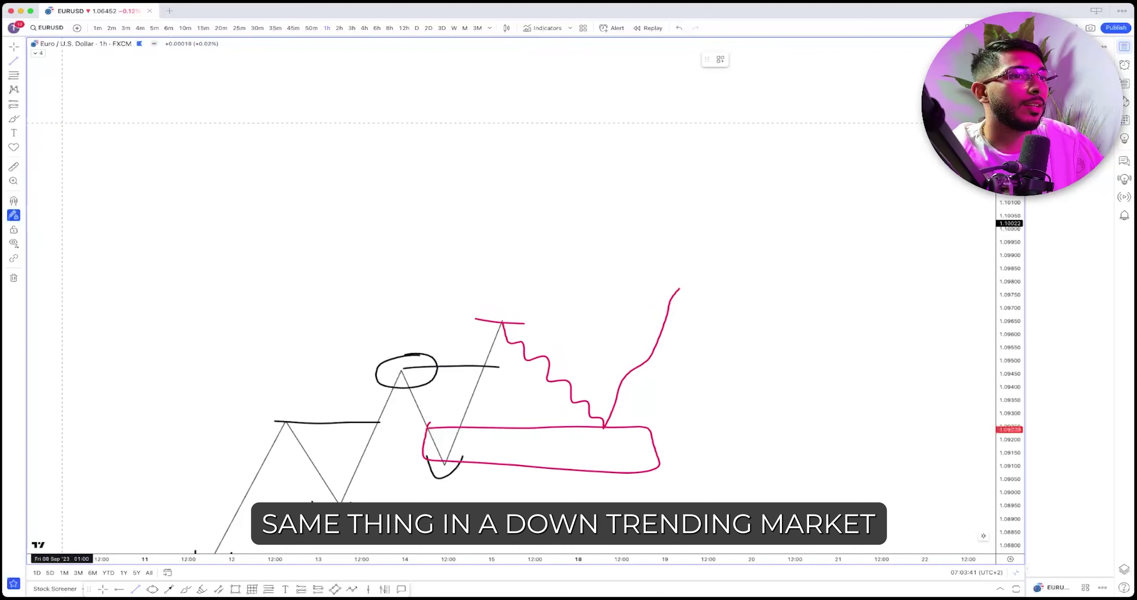
left_click(188, 79)
left_click(242, 173)
left_click(282, 118)
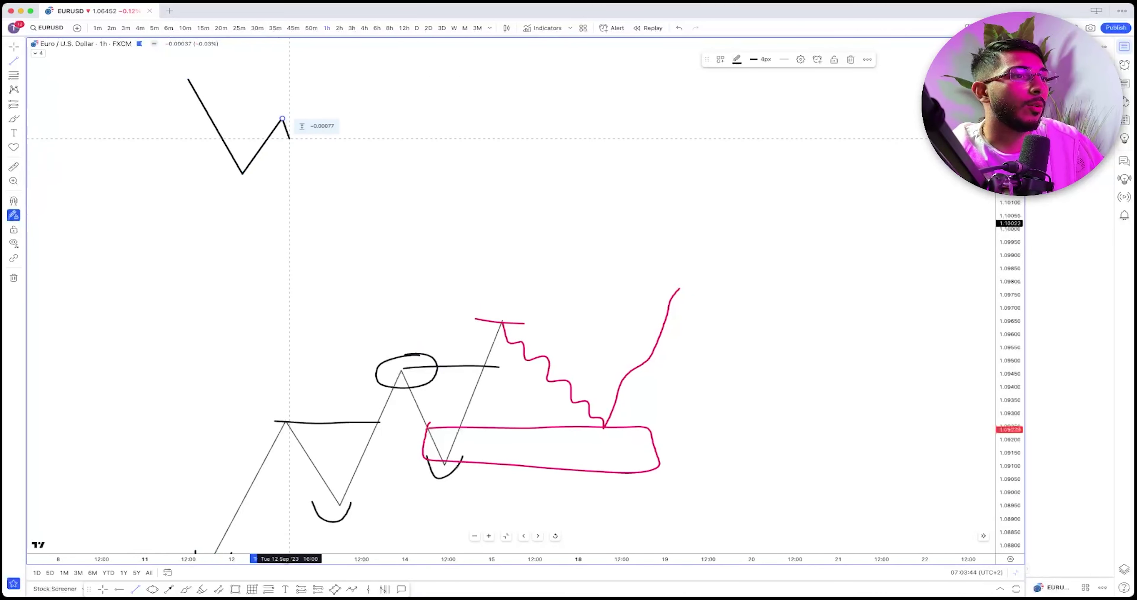
left_click(322, 204)
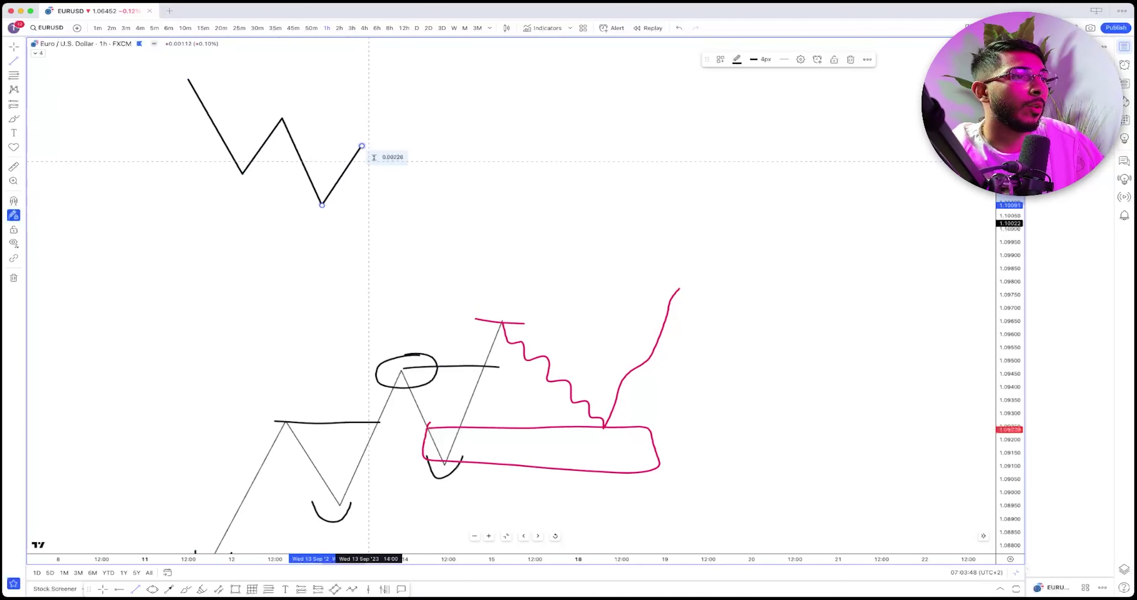
left_click(362, 146)
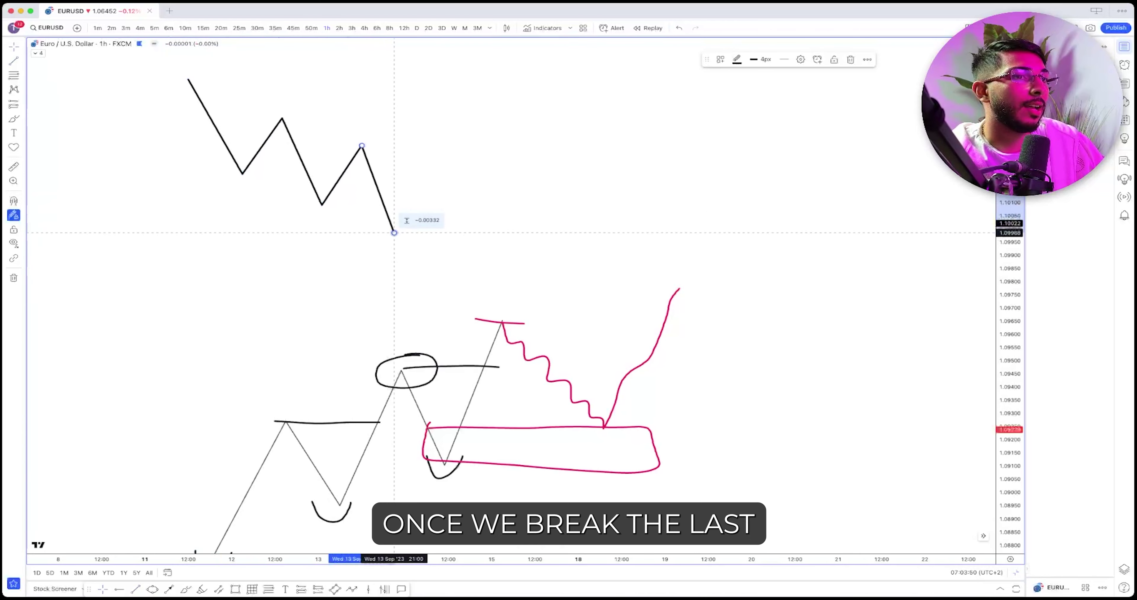
double_click(394, 232)
Step: Brush a pink broken-low line, a wavy retracement and a retest box, then draw the continuation drop
mouse_move(313, 206)
left_mouse_down()
mouse_move(383, 205)
mouse_move(400, 223)
mouse_move(423, 204)
mouse_move(441, 210)
left_mouse_up()
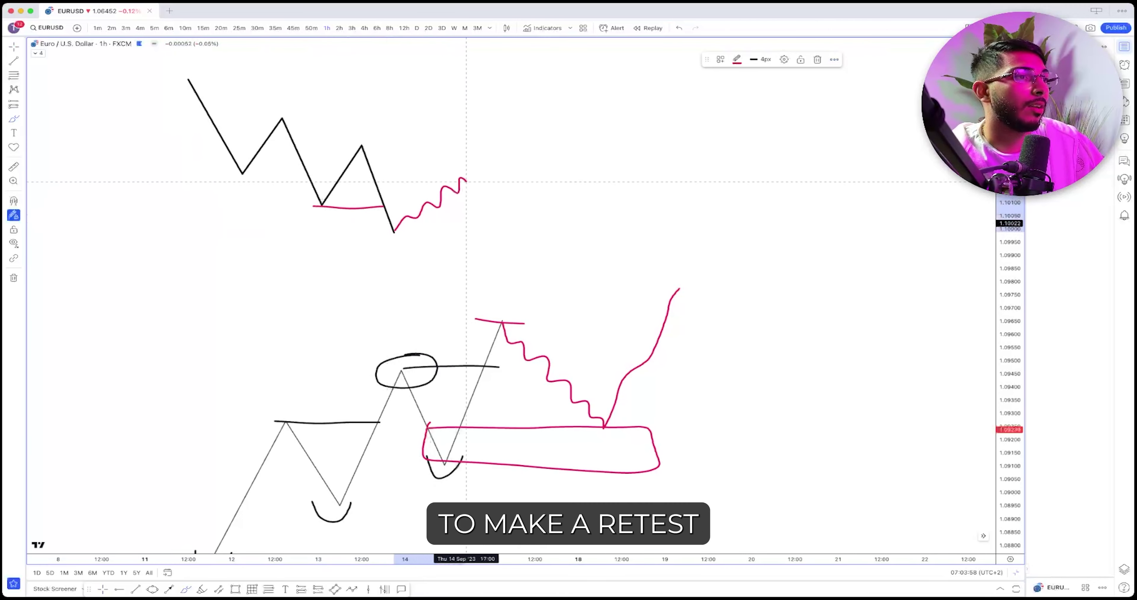
left_click_drag(481, 172, 481, 156)
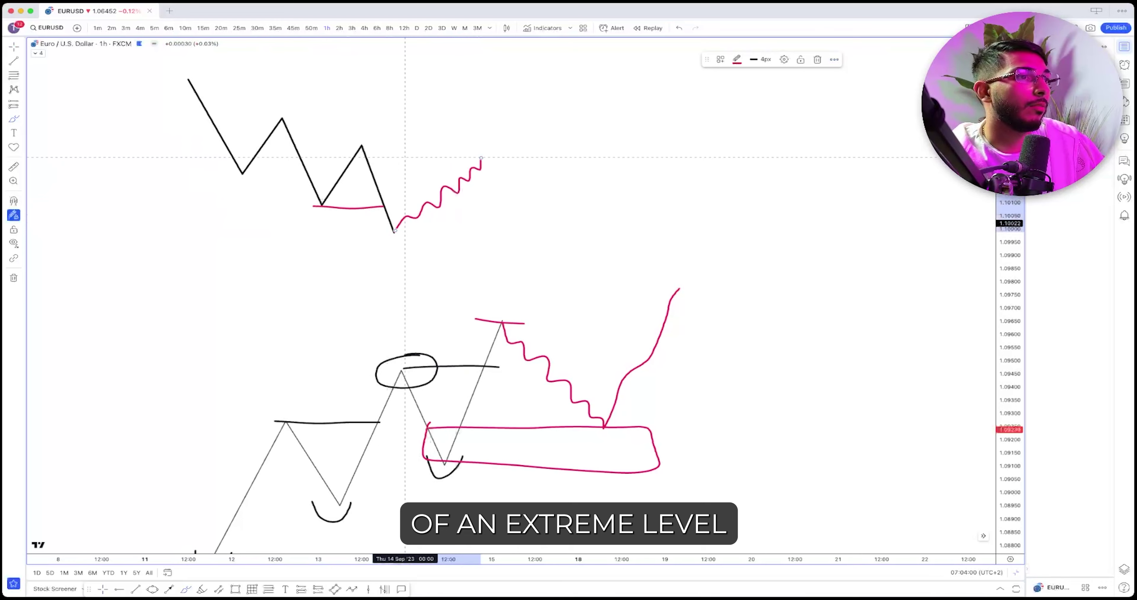
mouse_move(358, 168)
left_mouse_down()
mouse_move(505, 164)
mouse_move(510, 140)
mouse_move(343, 138)
left_mouse_up()
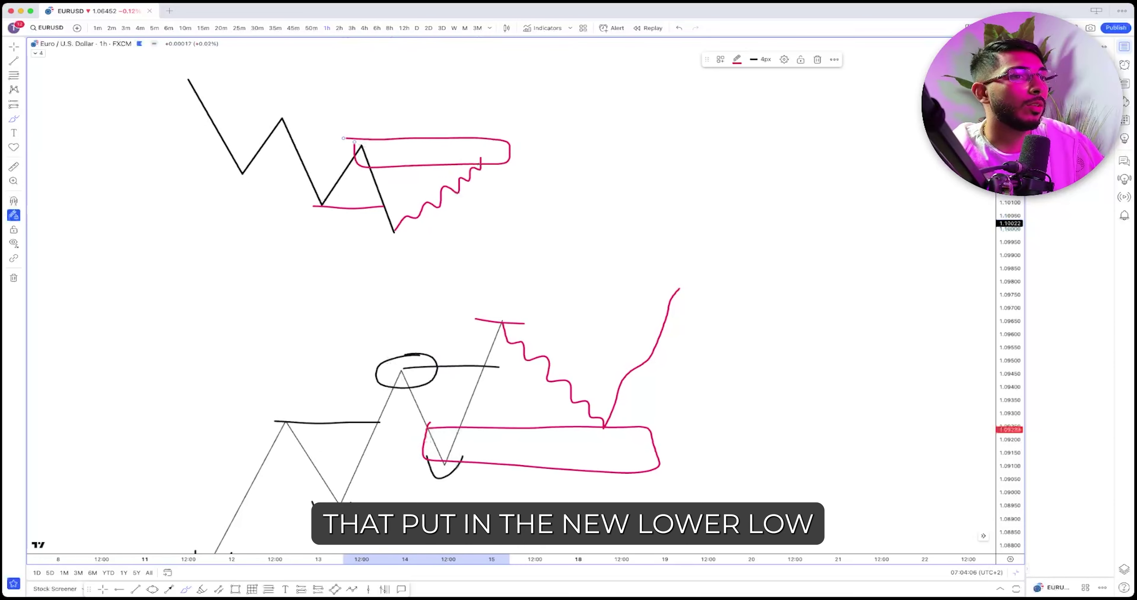
left_click(22, 118)
left_click(496, 154)
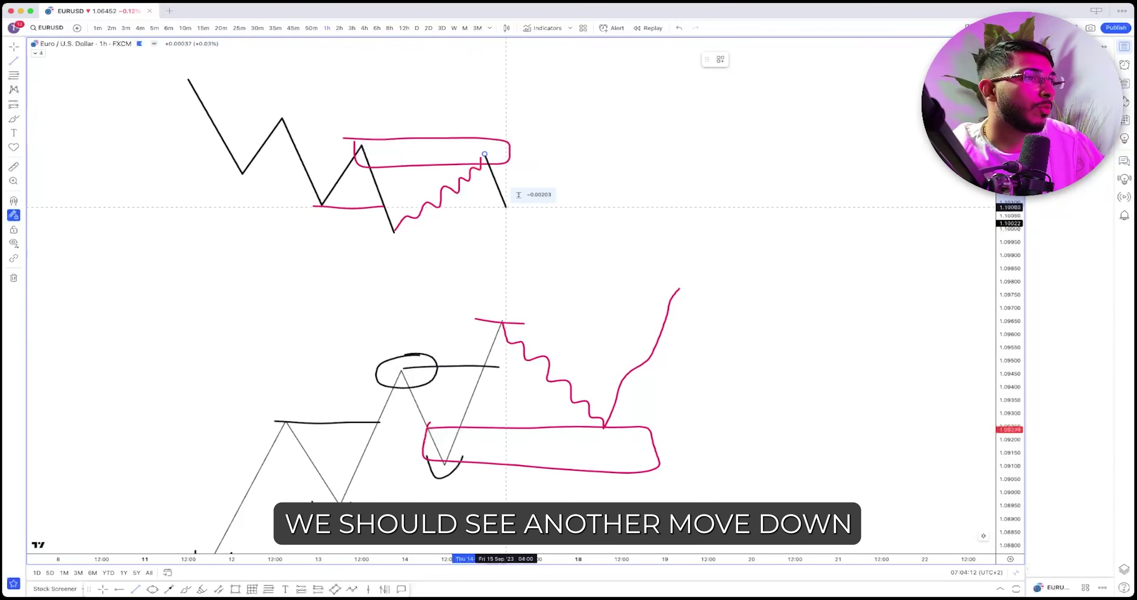
left_click(521, 259)
left_click(474, 265)
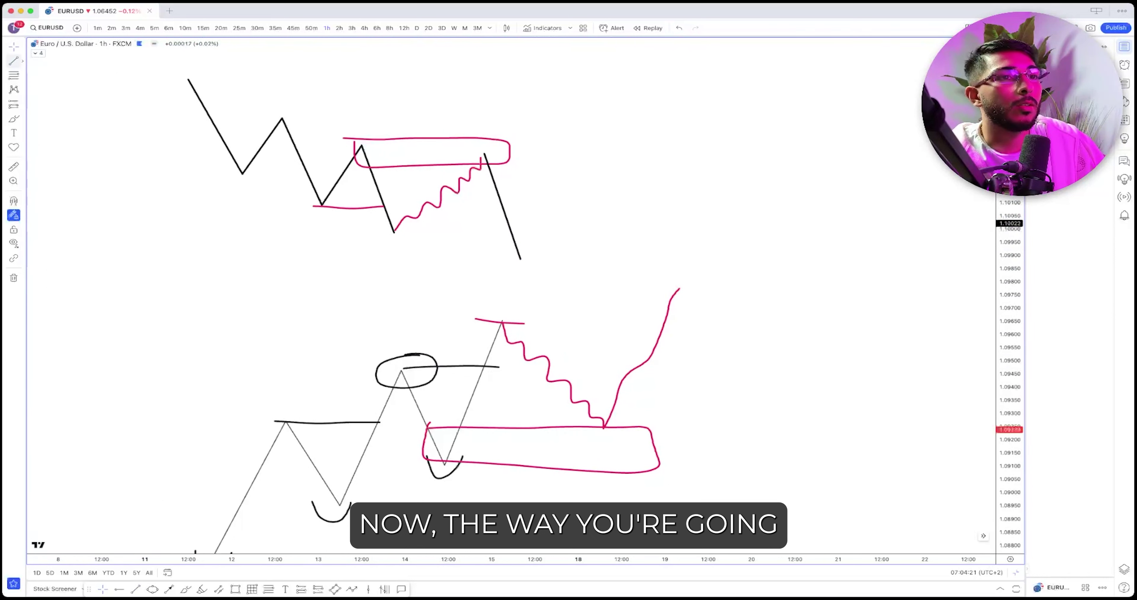
Step: Place horizontal rays at the downtrend's low and at the previous high
left_click(21, 61)
left_click(67, 166)
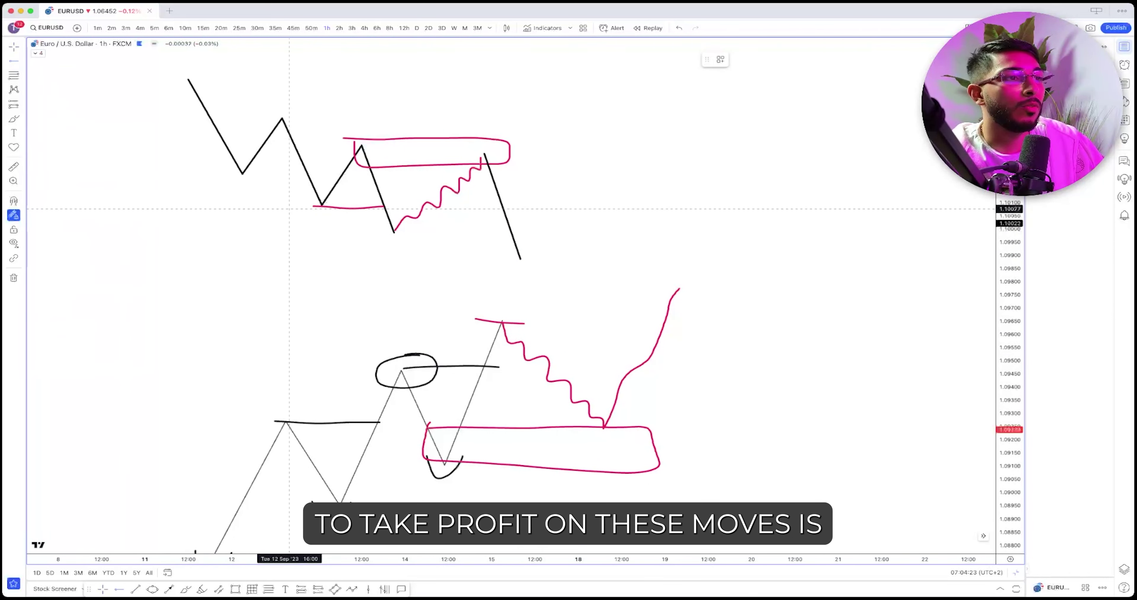
left_click(394, 233)
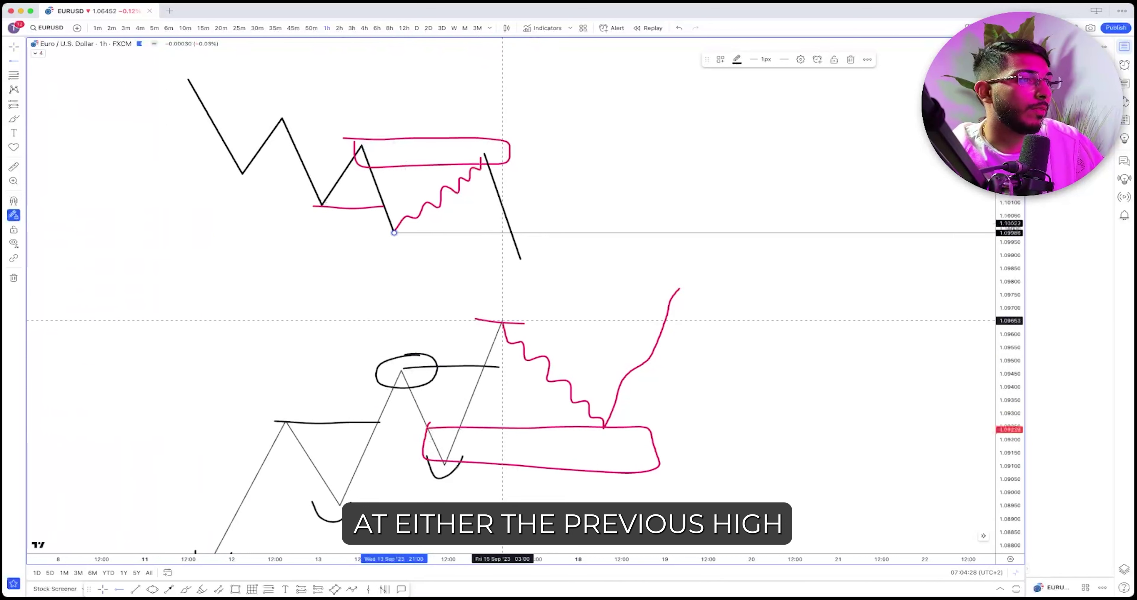
left_click(502, 321)
Step: Add a callout above the rally reading 'once price breaks previous HH take profit 7'
left_click(401, 589)
left_click_drag(683, 318, 751, 287)
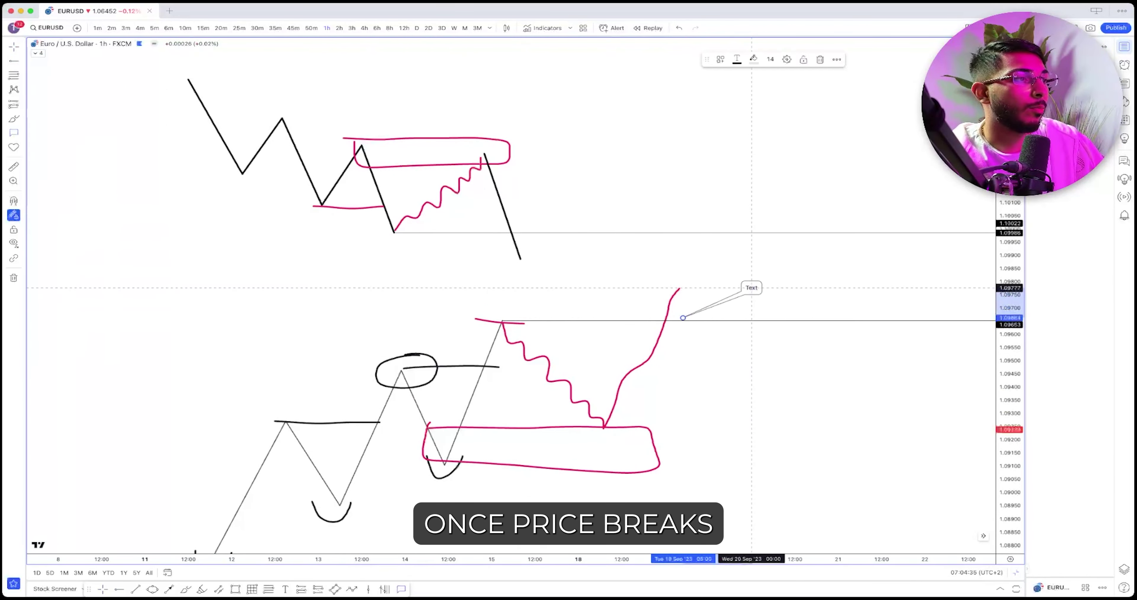
type("once price")
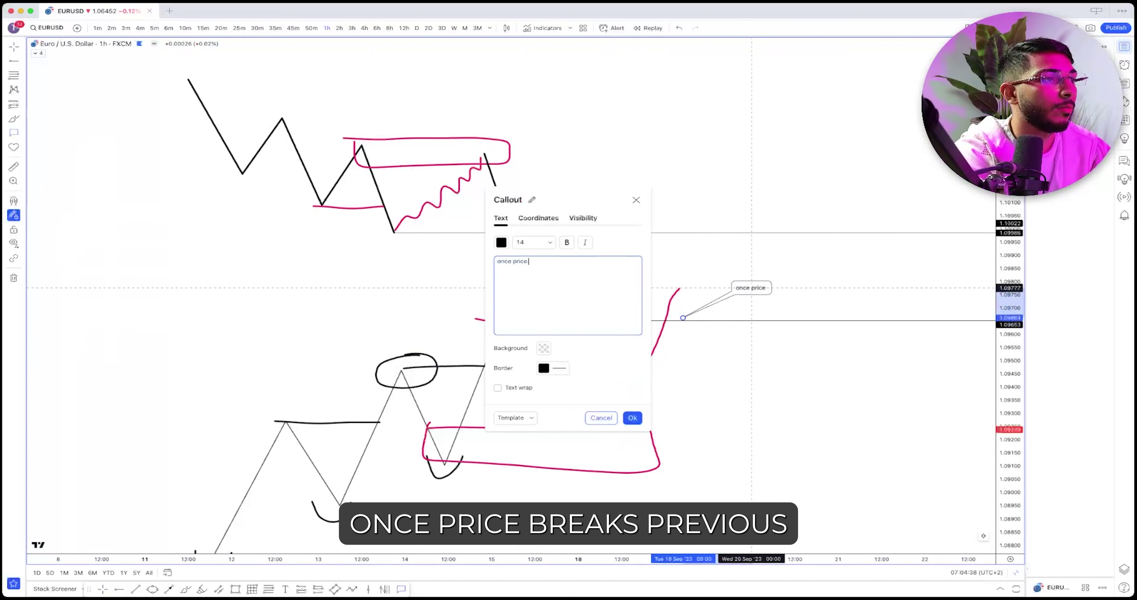
type(" breaks prev")
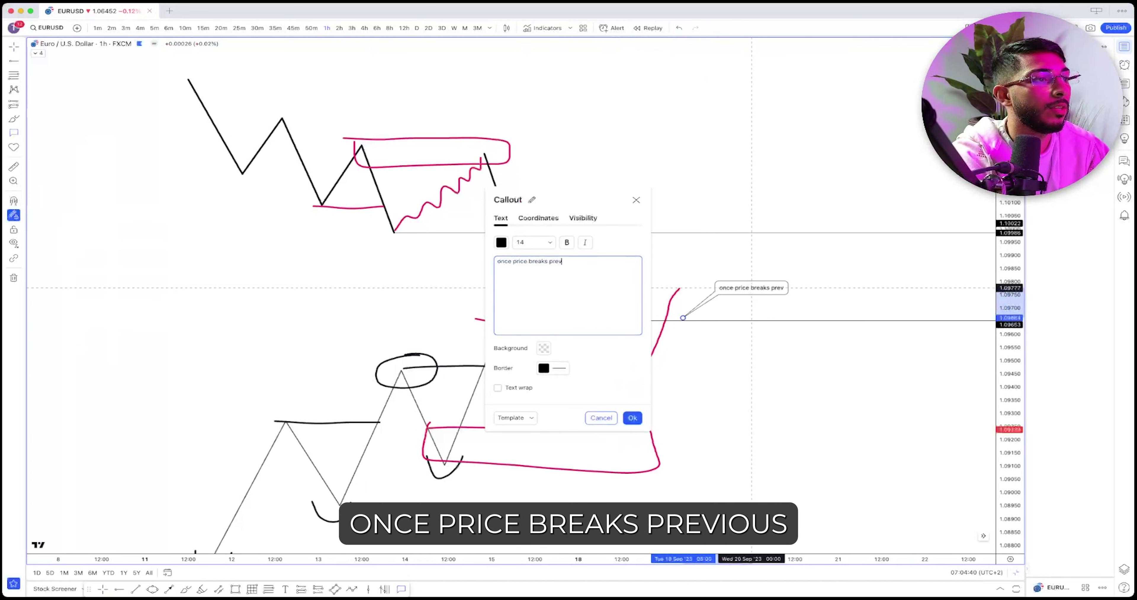
type("ious HH ta")
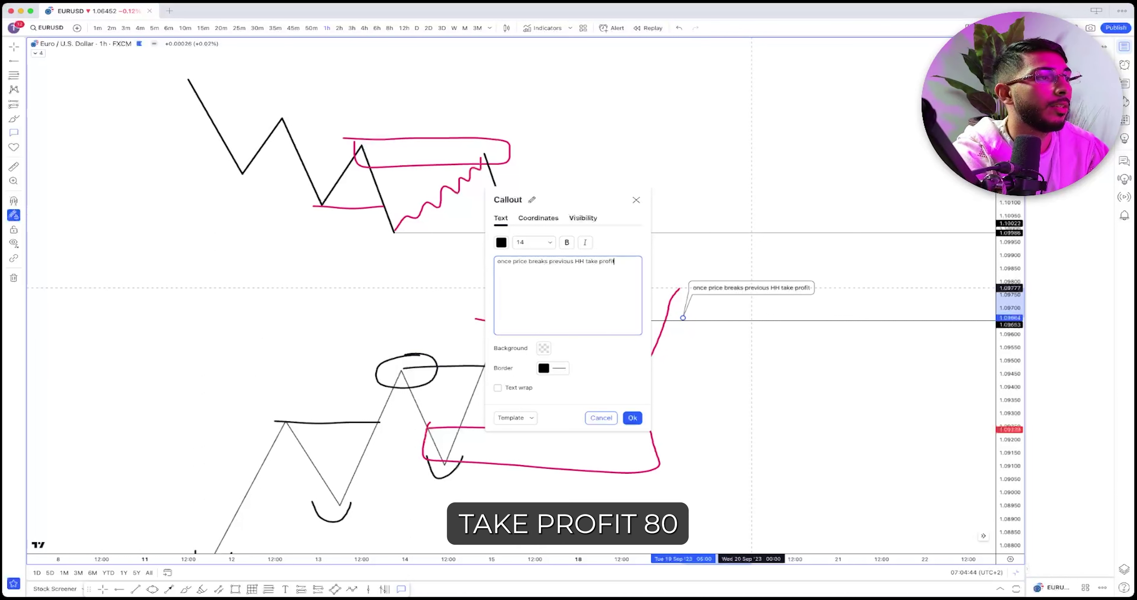
type("ke profit 70-80")
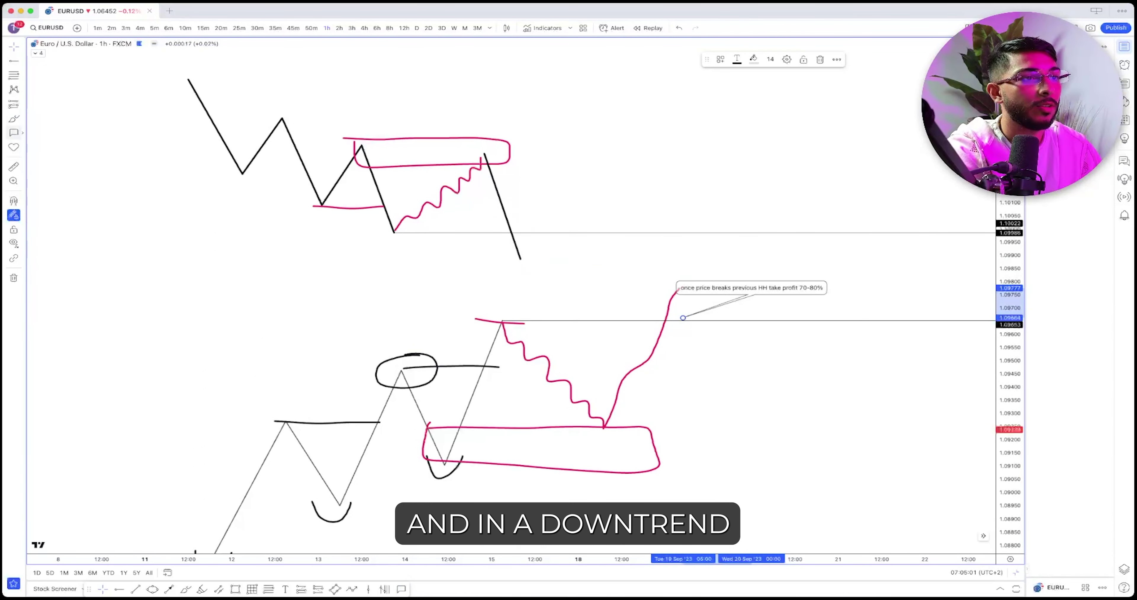
Step: Add a callout at the downtrend's low reading 'tp 70/80% at previous low'
left_click(14, 132)
left_click(362, 256)
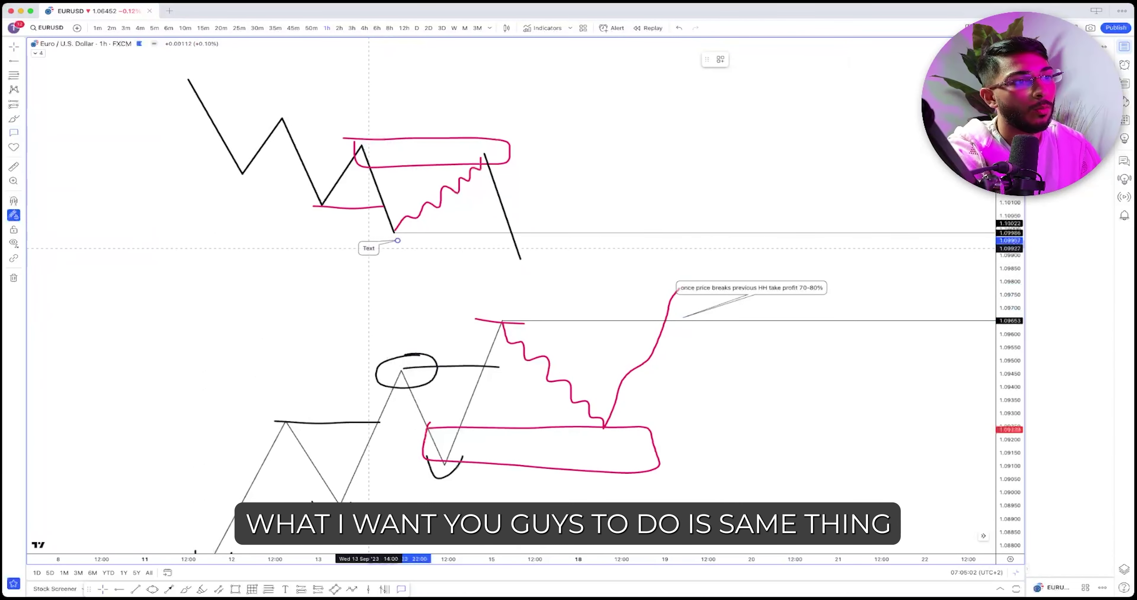
type("tp 70")
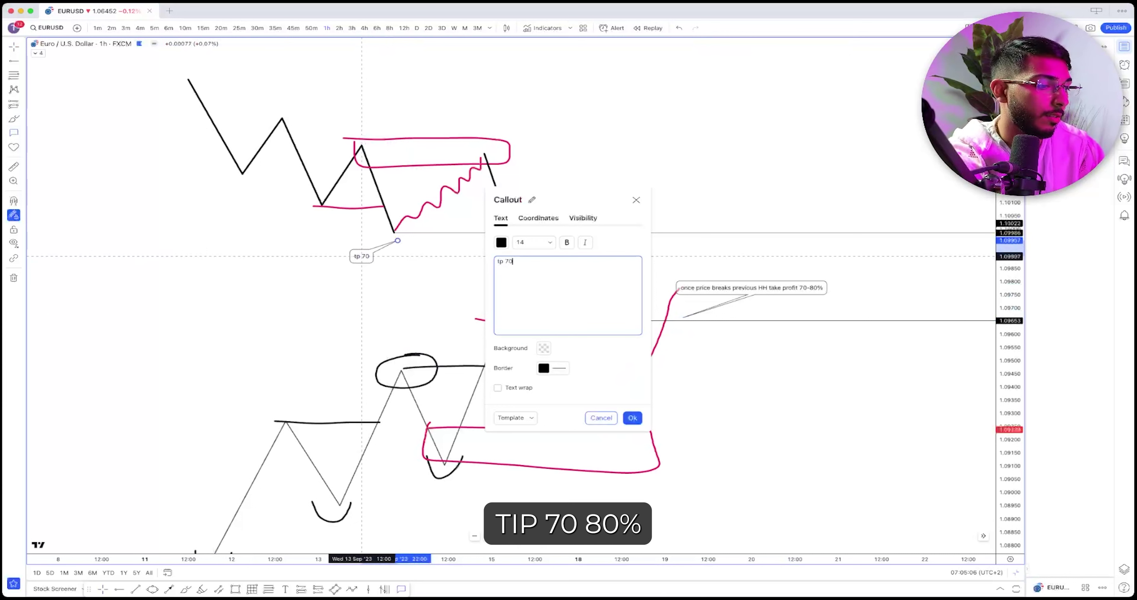
type("/80%")
type("at previous low")
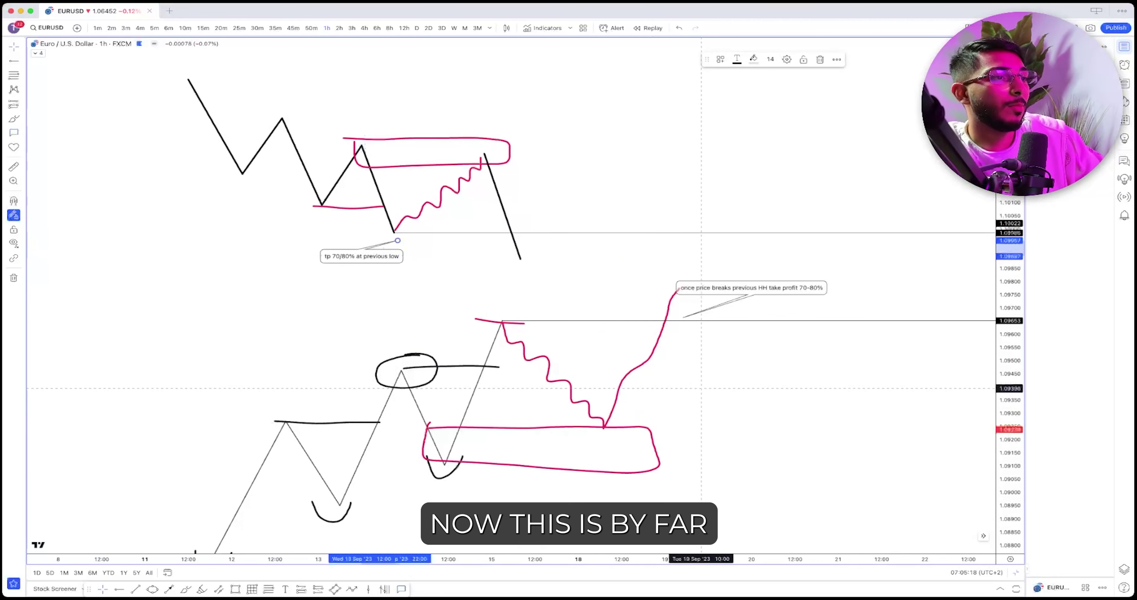
left_click_drag(708, 375, 772, 354)
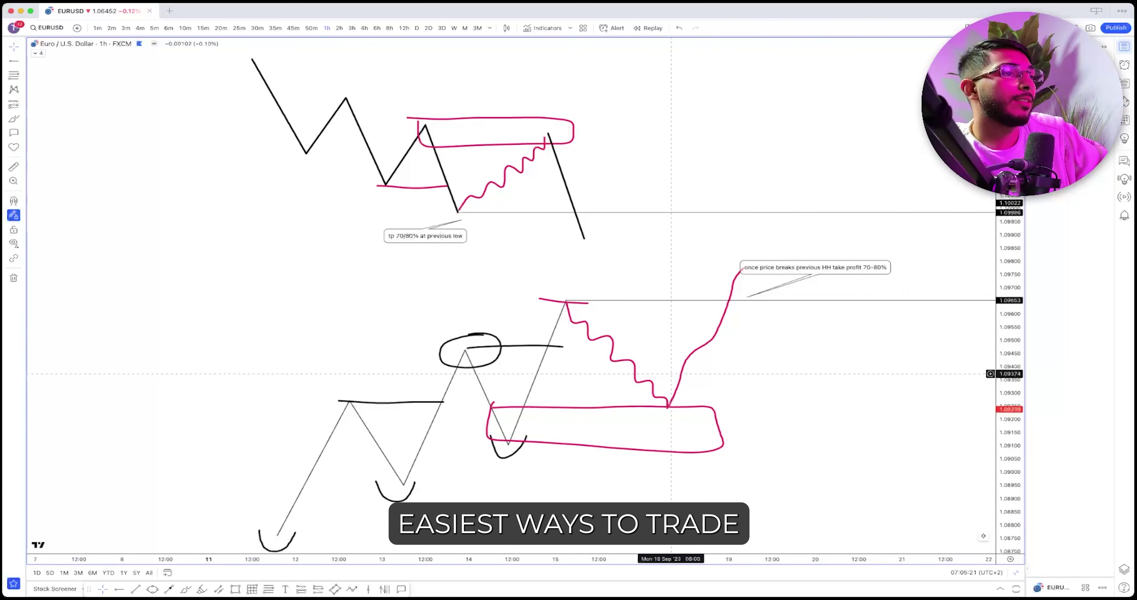
Step: Draw a Fibonacci retracement over the upper diagram's drop
scroll(565, 291, "left", 1)
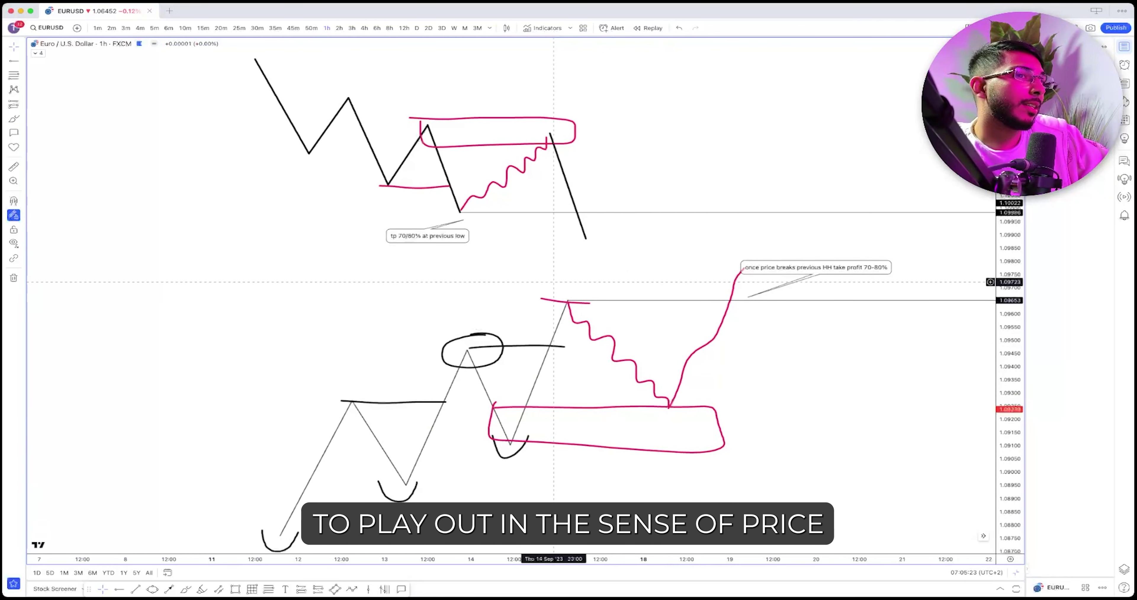
right_click(546, 133)
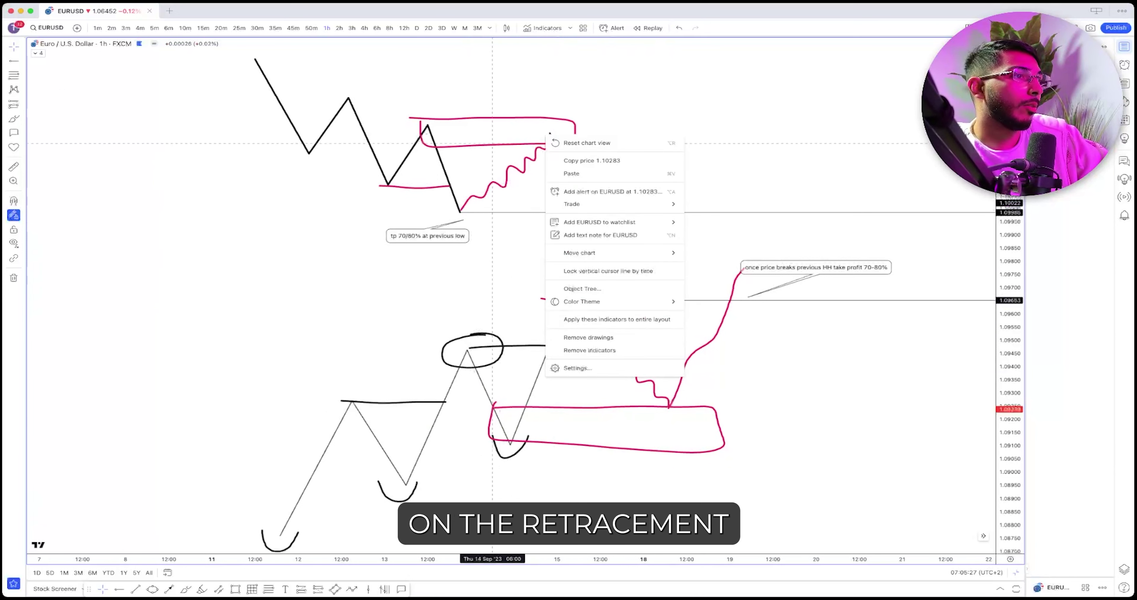
key("Escape")
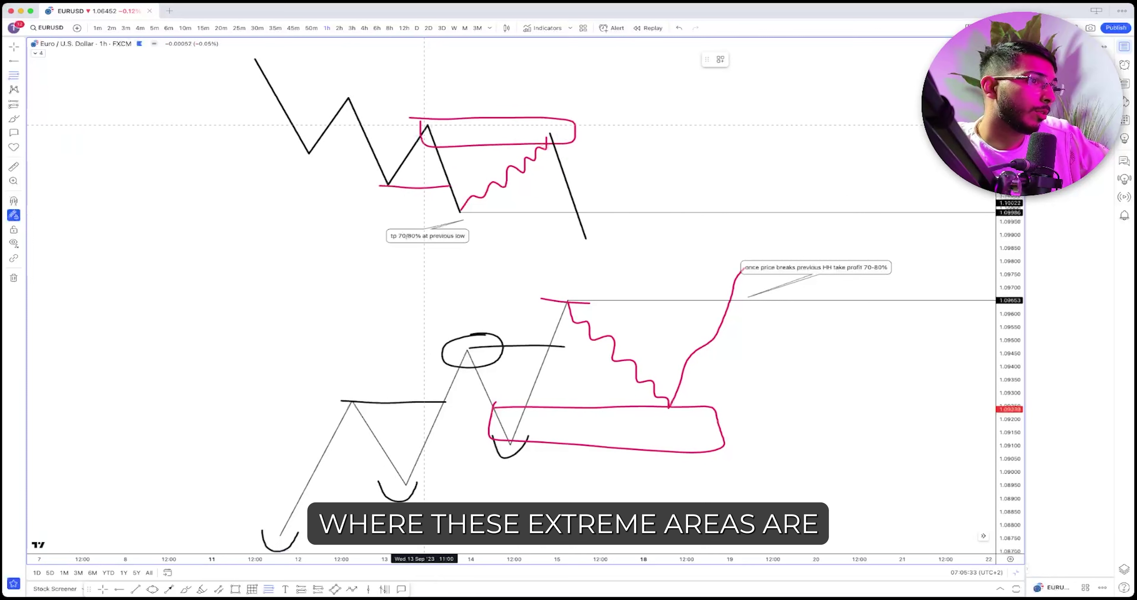
mouse_move(421, 124)
left_mouse_down()
mouse_move(508, 152)
mouse_move(488, 141)
mouse_move(546, 227)
mouse_move(596, 212)
left_mouse_up()
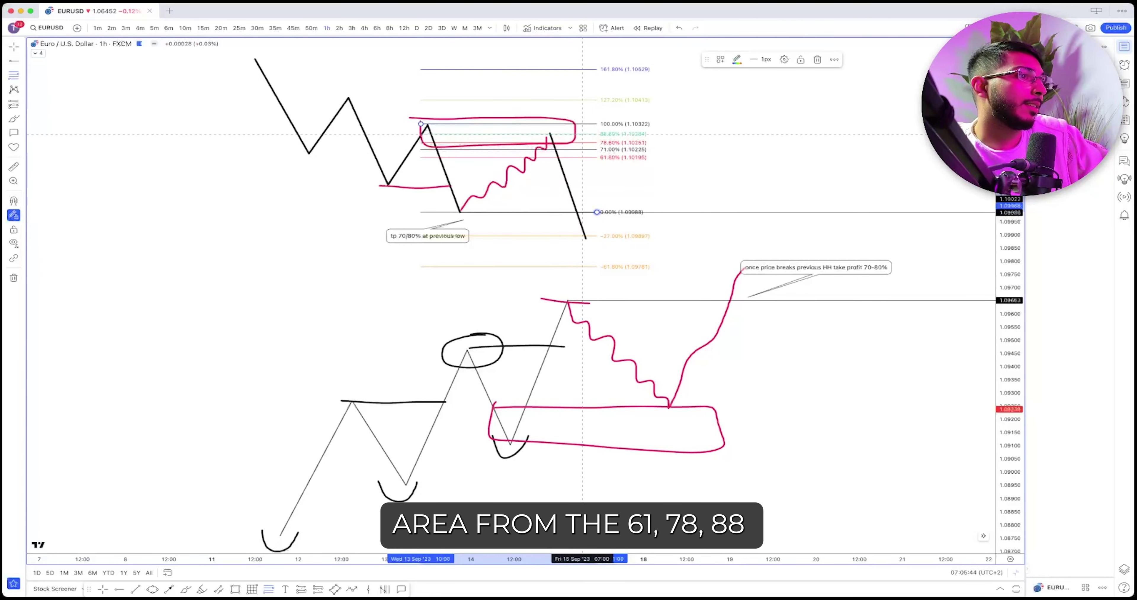
Step: Place a horizontal line at the upper retracement's 88.6% level
left_click(14, 61)
left_click(61, 152)
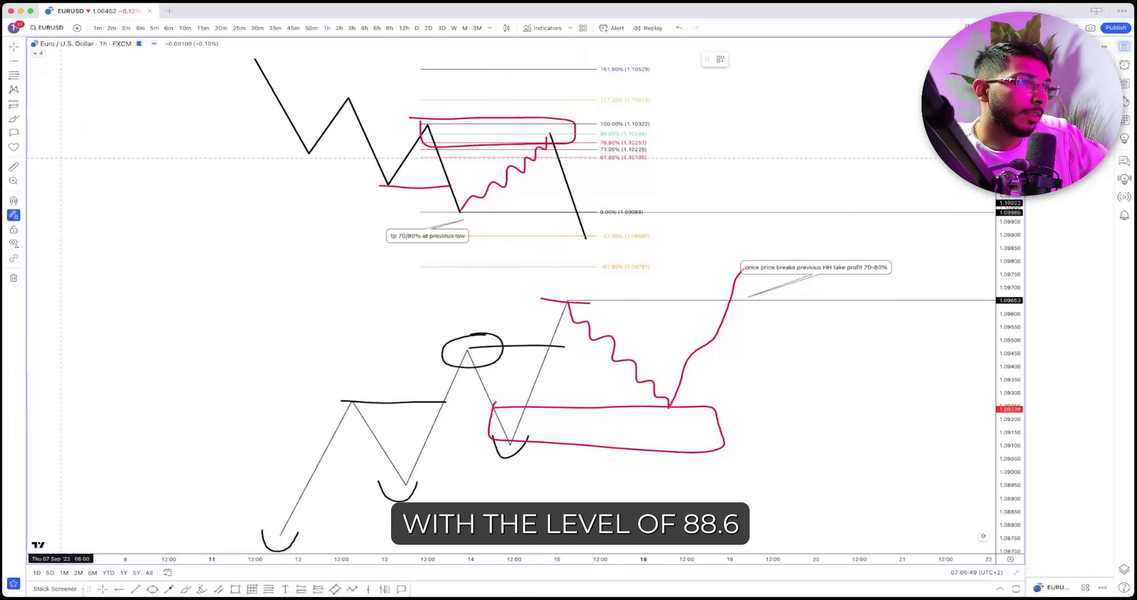
left_click(459, 134)
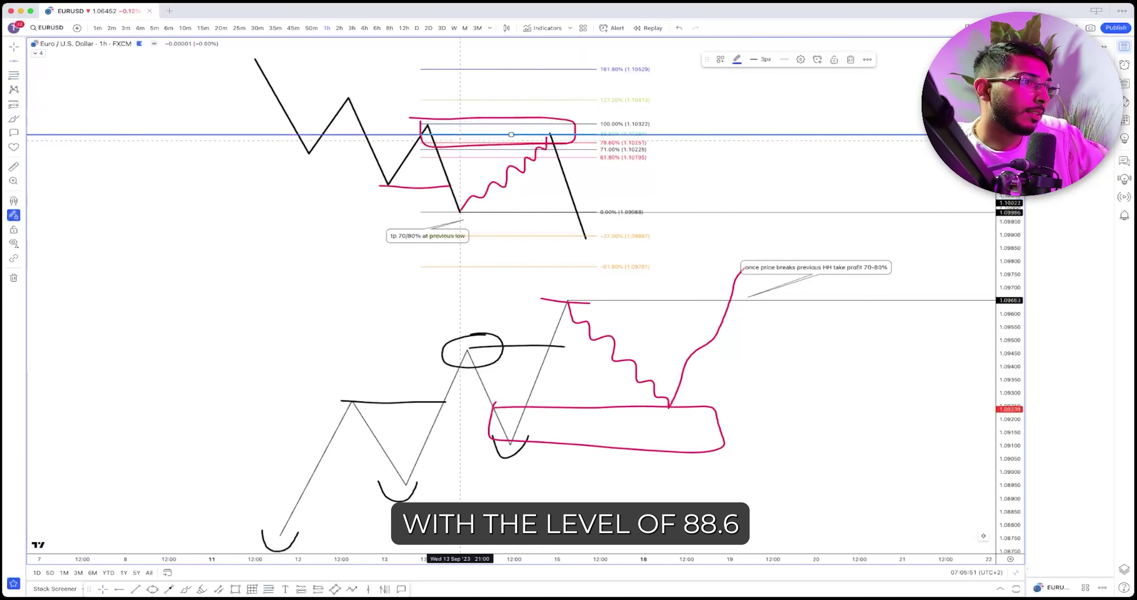
left_click(424, 441)
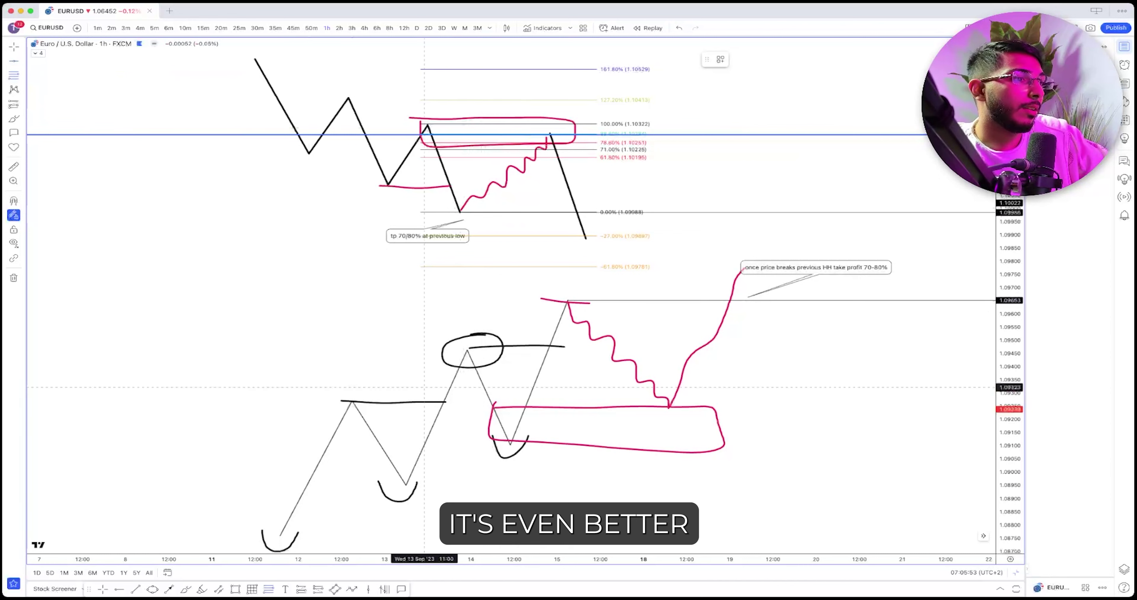
Step: Draw a Fibonacci retracement from the lower diagram's low to its high
left_click(499, 444)
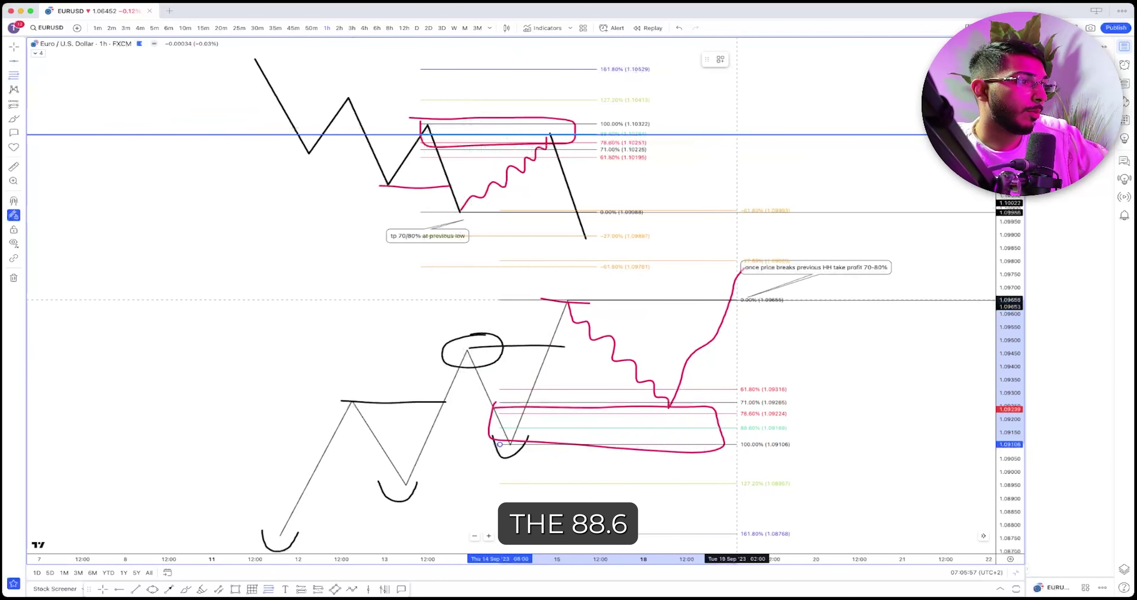
left_click(740, 300)
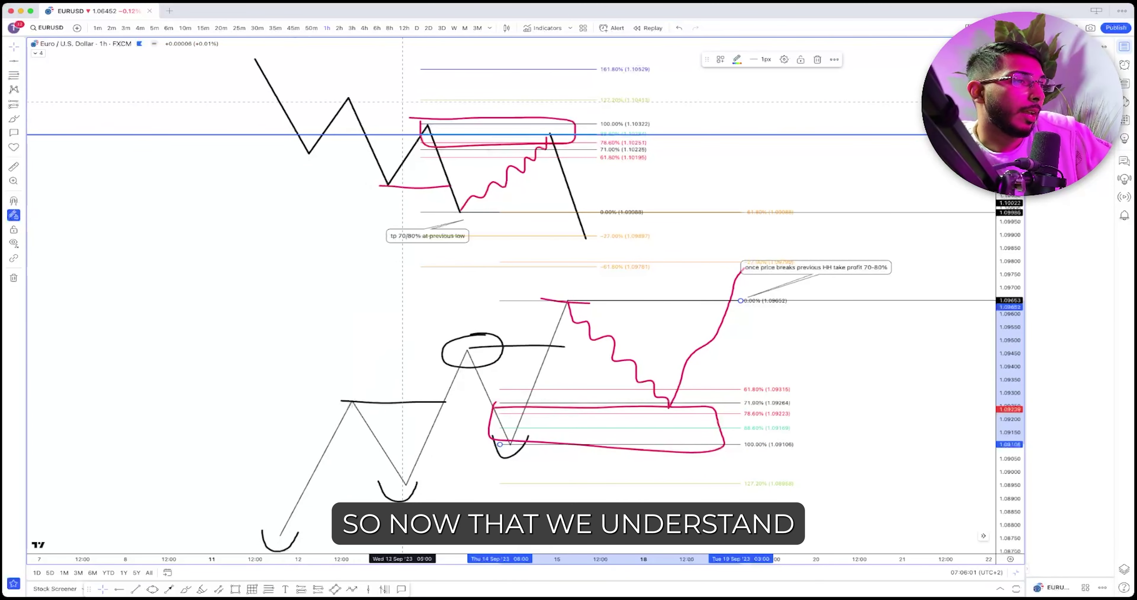
right_click(305, 253)
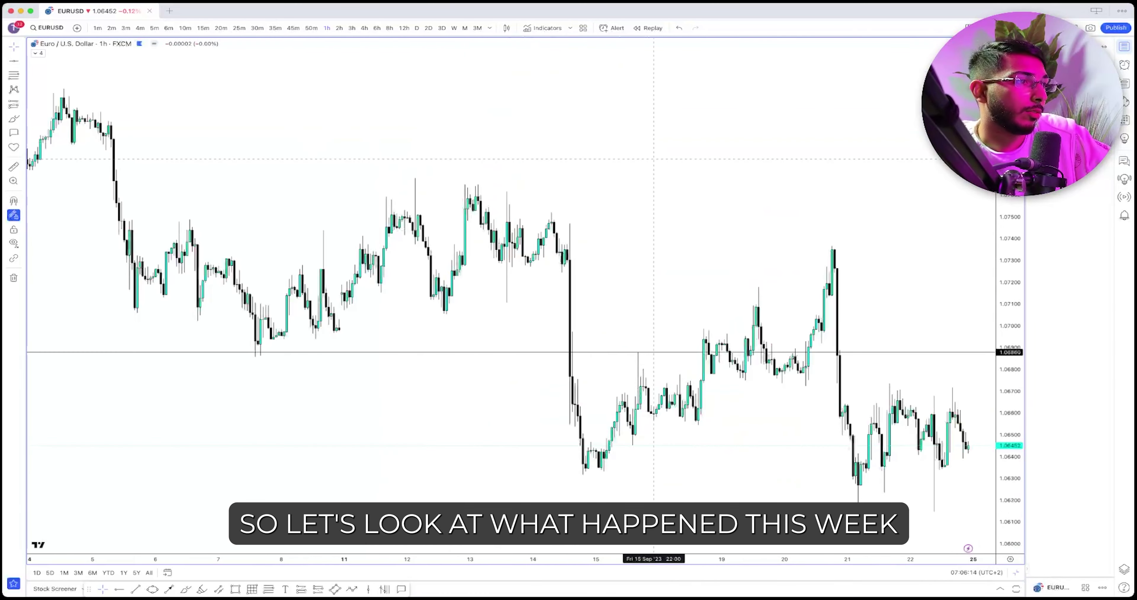
Step: Draw two parallel trend lines forming the falling channel
scroll(647, 349, "right", 3)
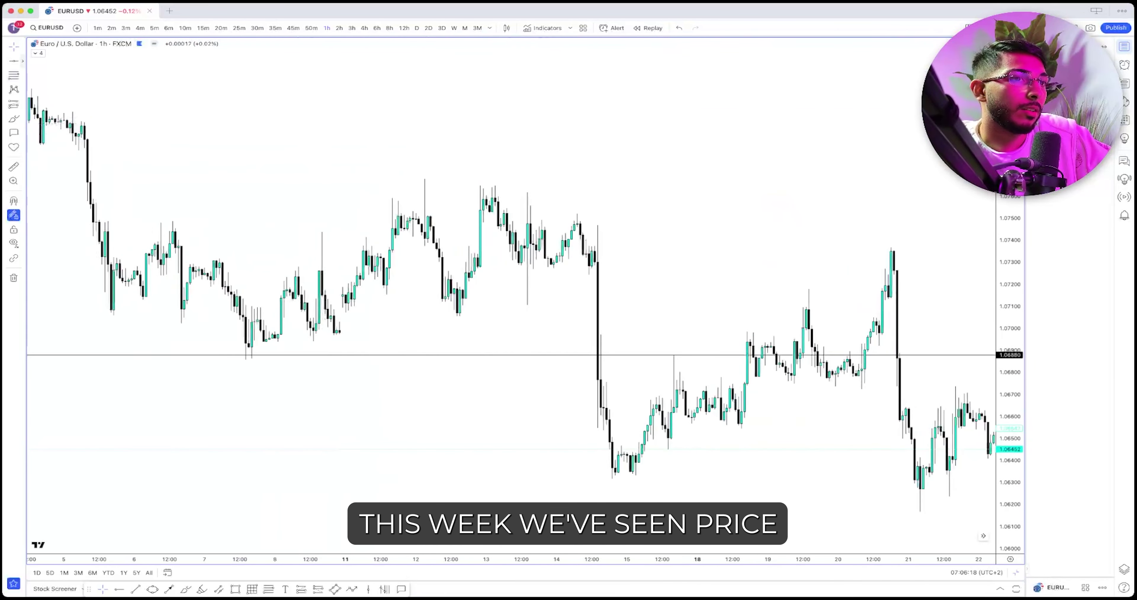
left_click(13, 61)
left_click(53, 71)
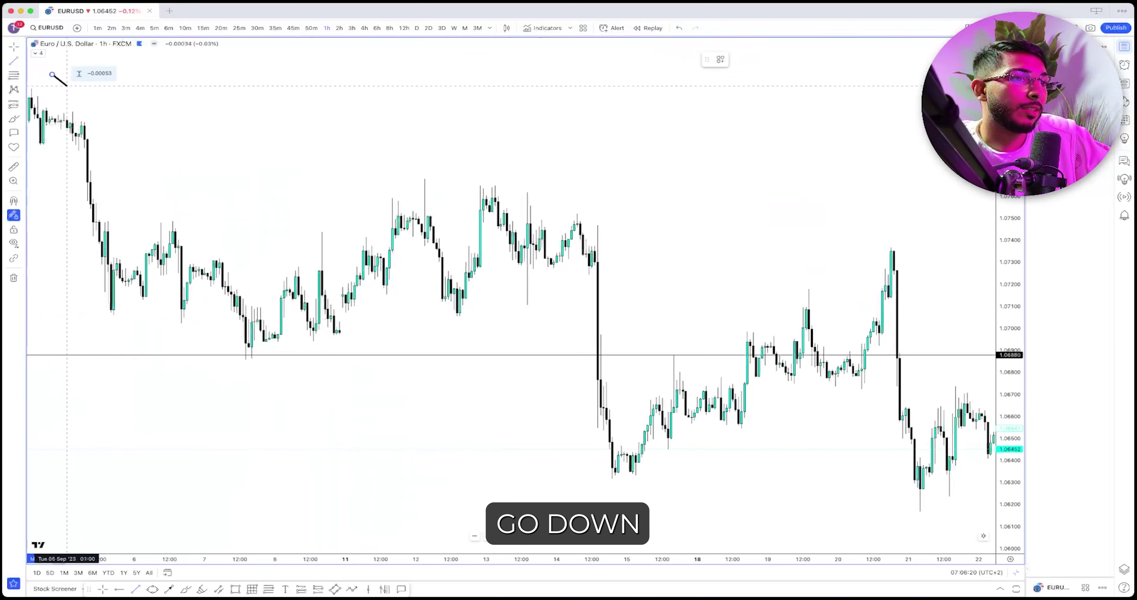
left_click(295, 317)
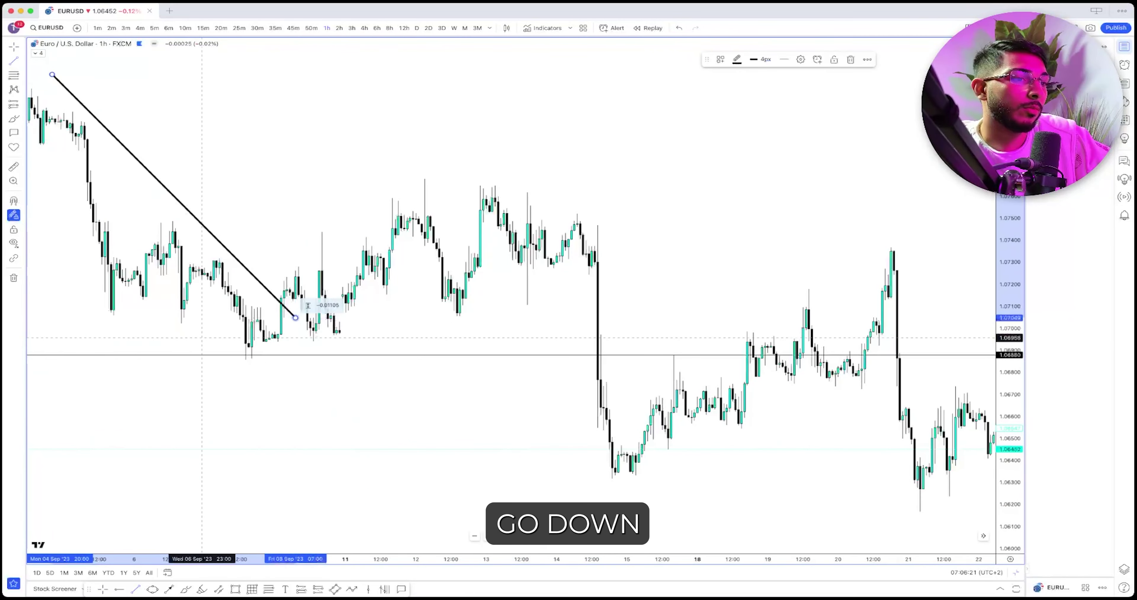
left_click_drag(222, 243, 142, 345)
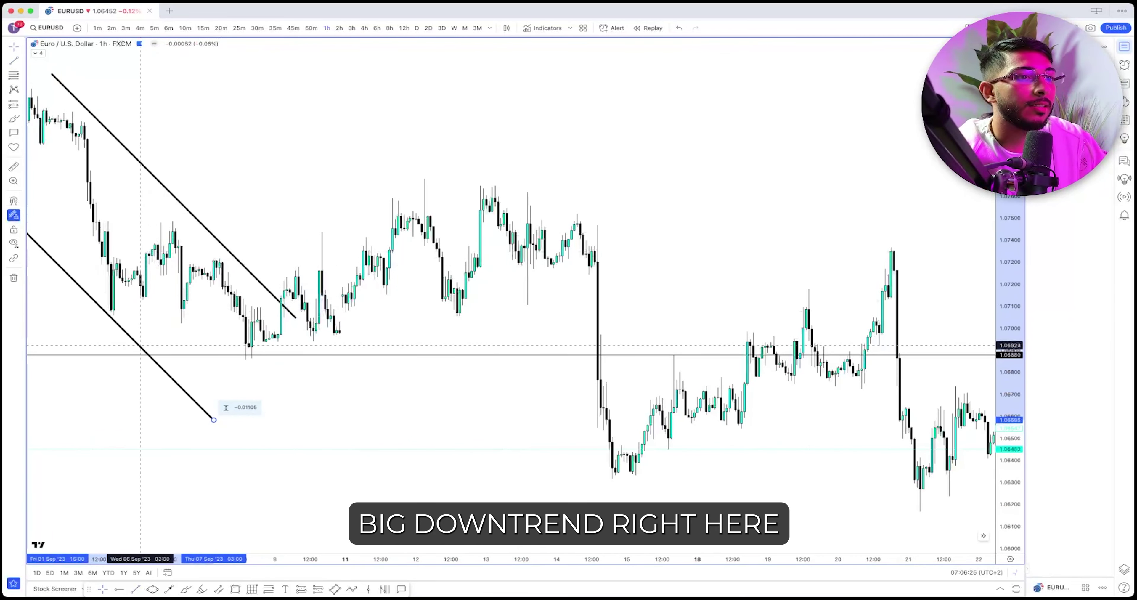
Step: Draw the rising channel with a line along the lows and a parallel upper line
scroll(524, 309, "left", 3)
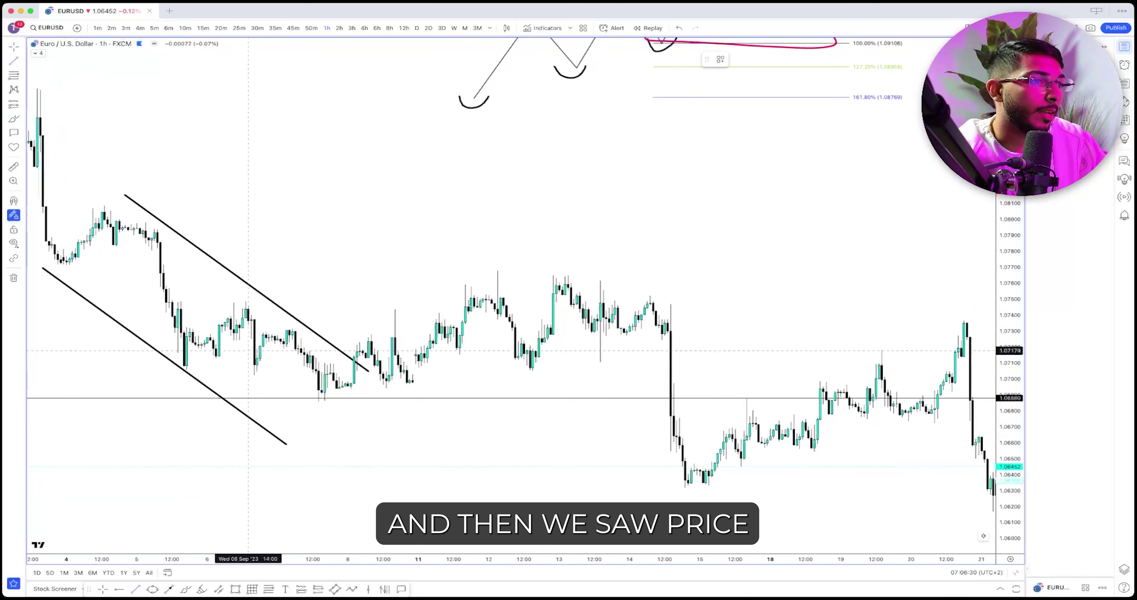
left_click(300, 428)
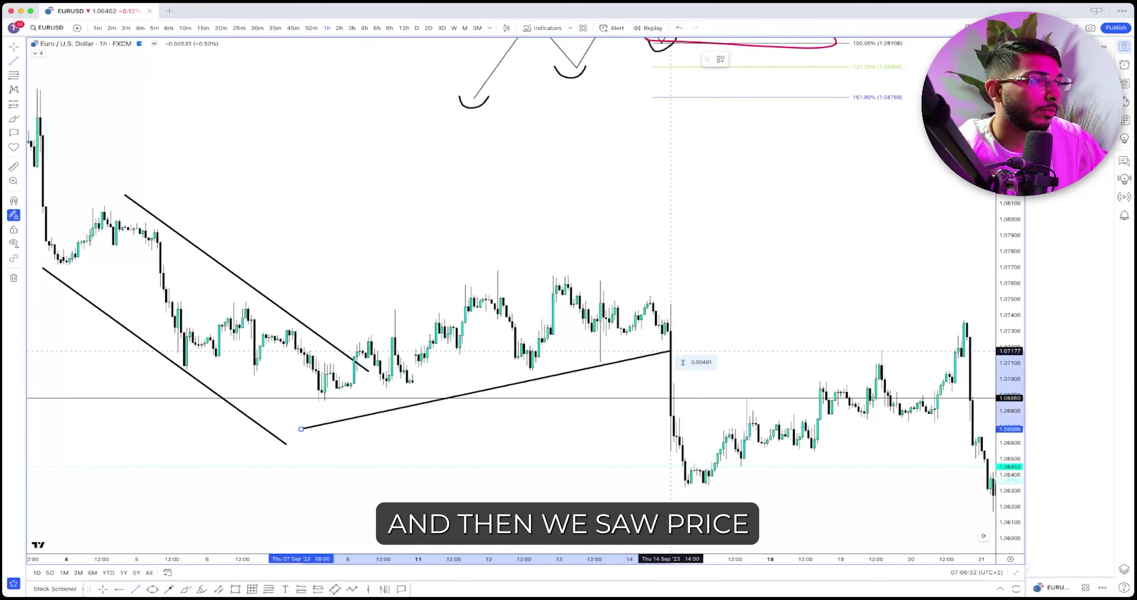
left_click(667, 348)
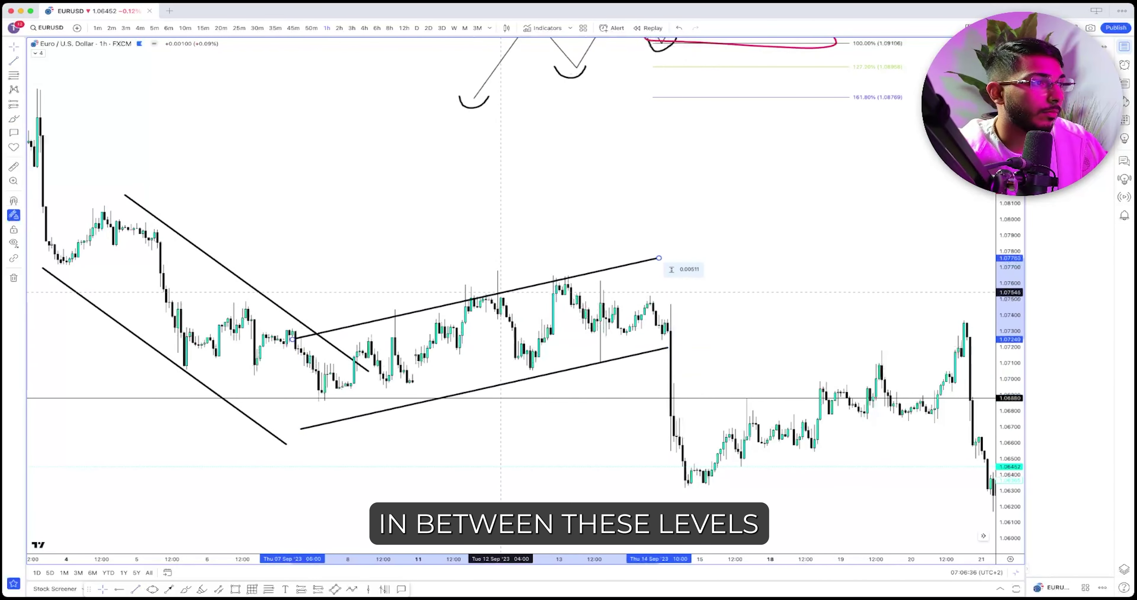
left_click_drag(498, 296, 497, 292)
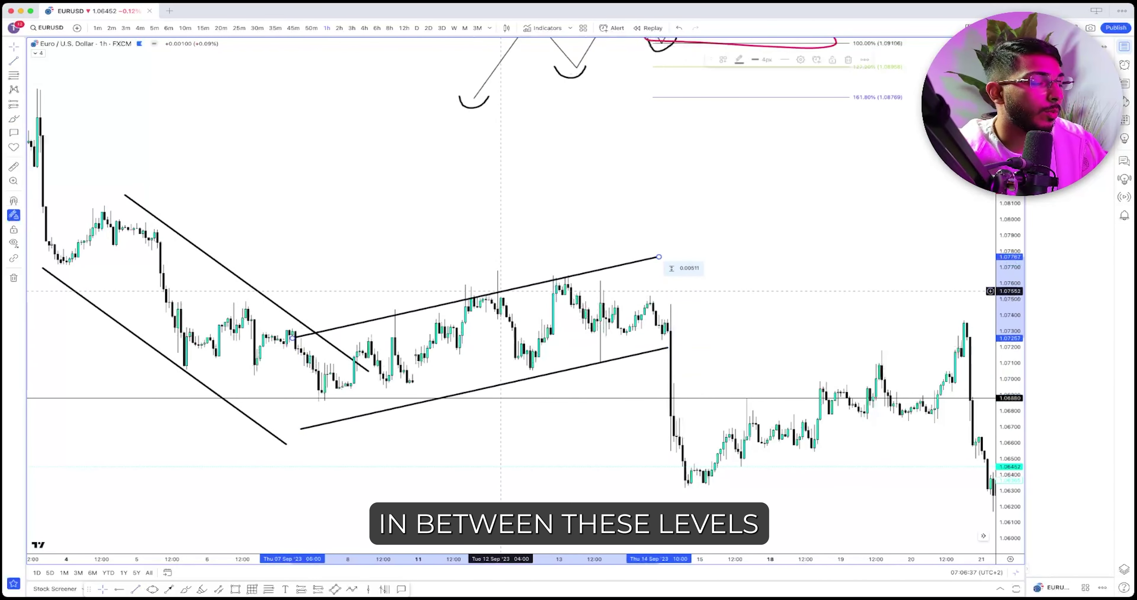
Step: Brush a pink price path through both channels and underline the previous lows
mouse_move(39, 88)
left_mouse_down()
mouse_move(336, 403)
mouse_move(626, 262)
left_mouse_up()
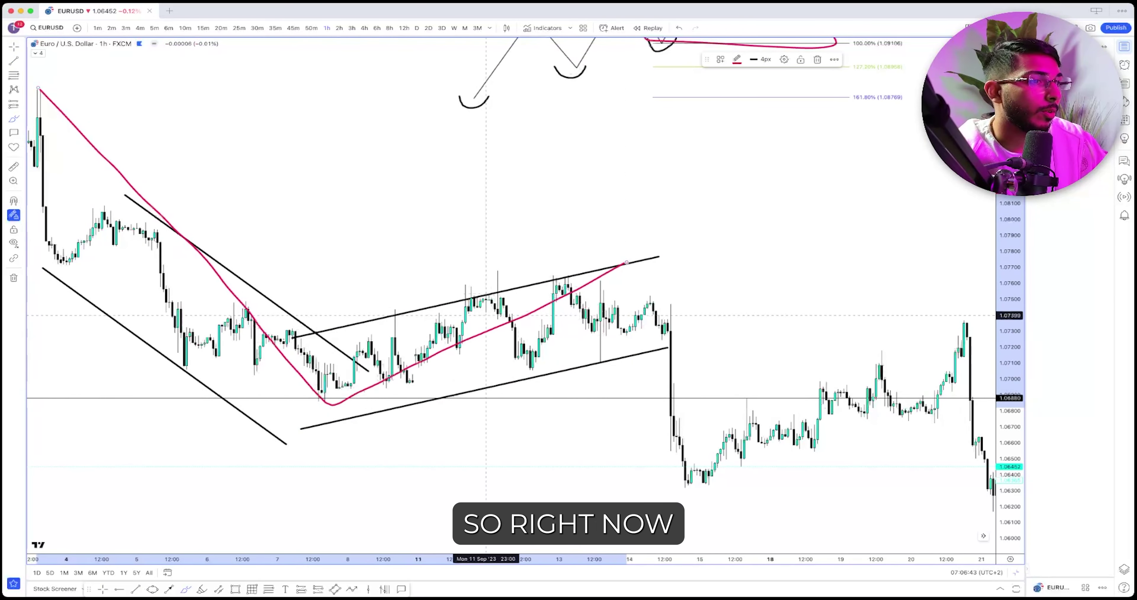
left_click_drag(302, 400, 500, 399)
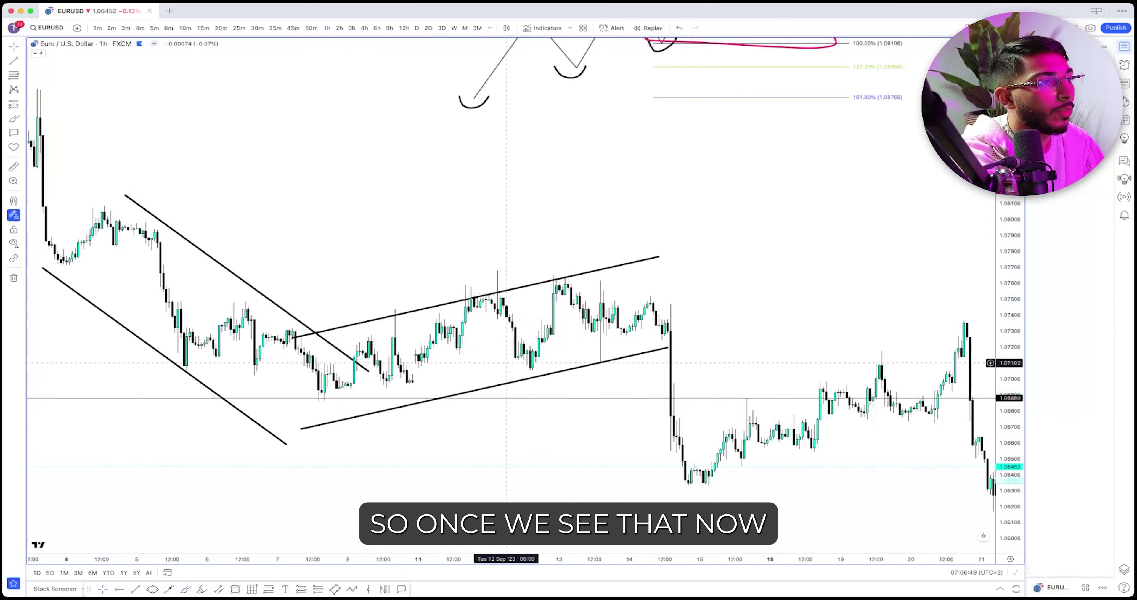
scroll(513, 230, "up", 5)
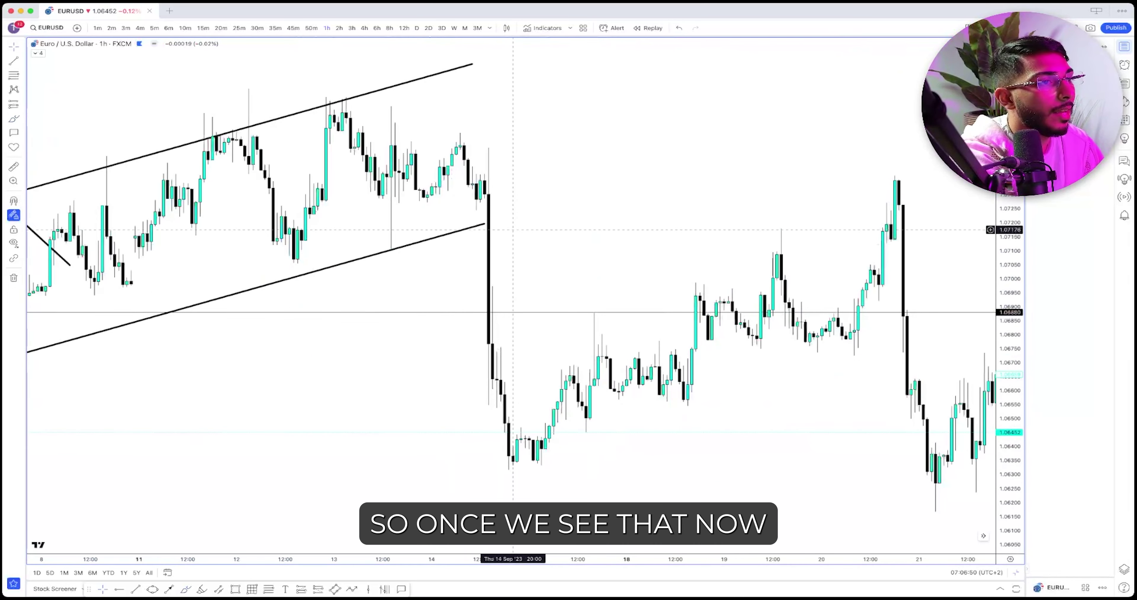
scroll(513, 229, "right", 5)
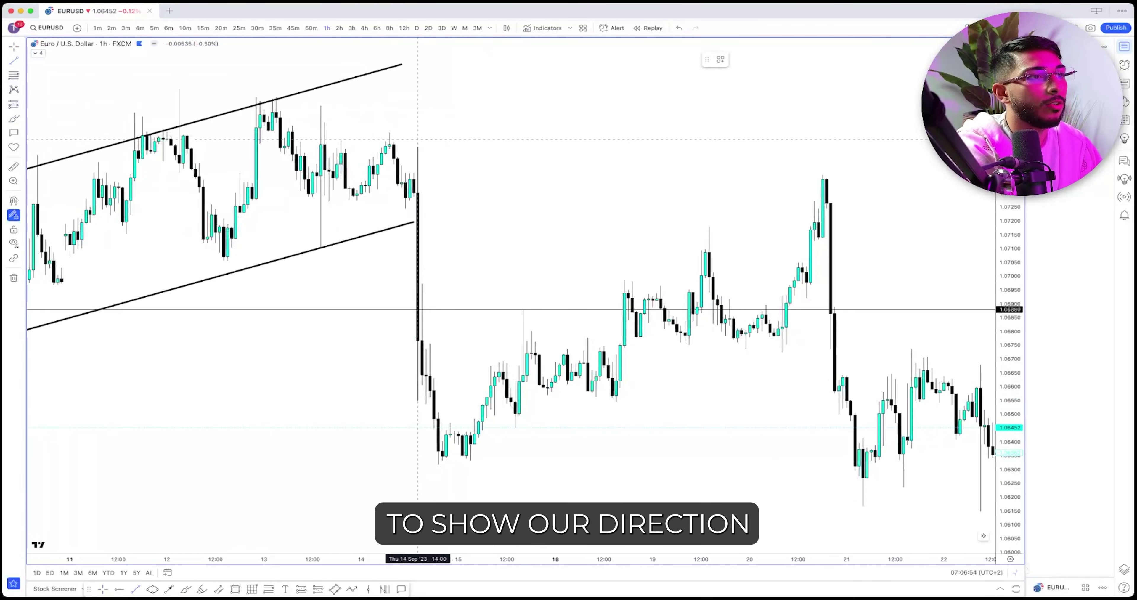
Step: Circle the high before the drop and the lows after it, undoing a stray linking stroke
left_click(389, 131)
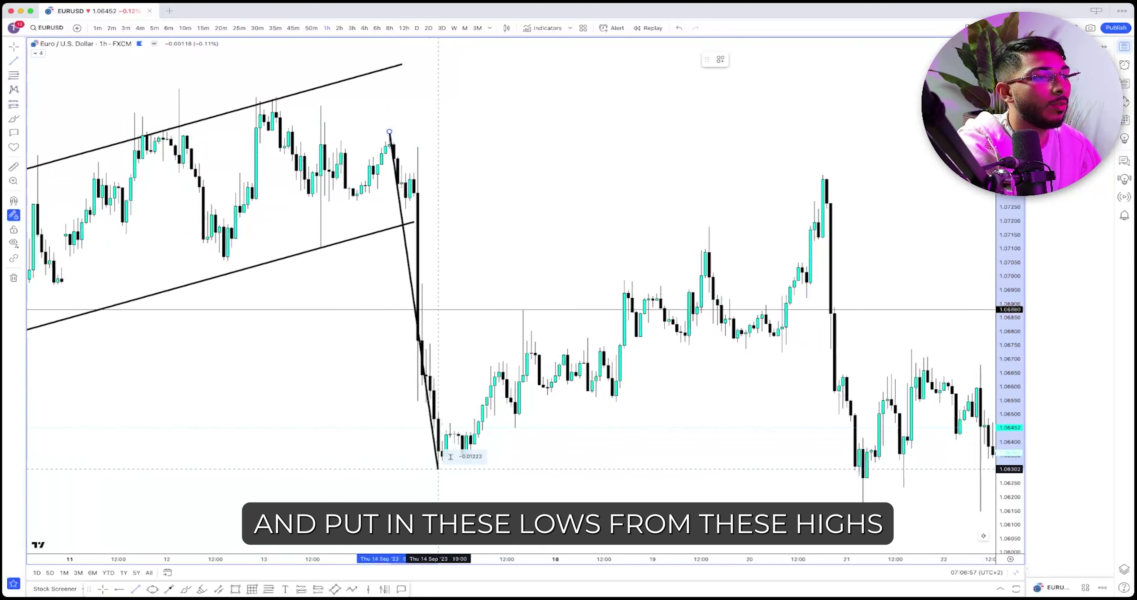
left_click(14, 119)
mouse_move(361, 152)
left_mouse_down()
mouse_move(399, 132)
mouse_move(375, 147)
mouse_move(361, 134)
left_mouse_up()
mouse_move(406, 443)
left_mouse_down()
mouse_move(521, 422)
mouse_move(413, 422)
left_mouse_up()
scroll(410, 427, "up", 1)
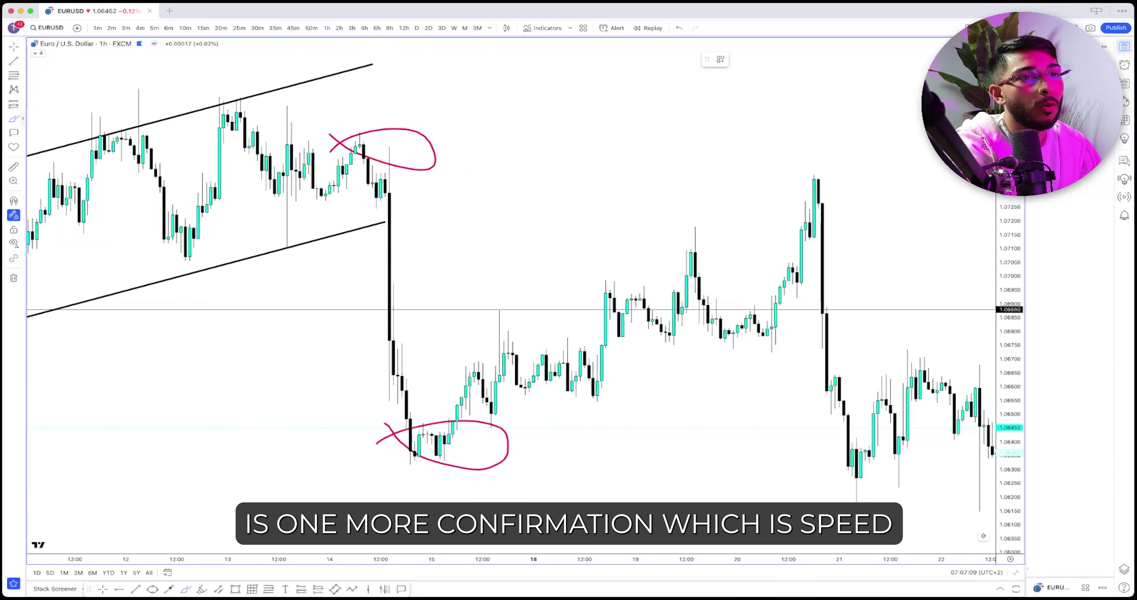
mouse_move(385, 114)
left_mouse_down()
mouse_move(444, 329)
mouse_move(457, 439)
mouse_move(419, 491)
mouse_move(370, 401)
mouse_move(360, 113)
left_mouse_up()
key("super+z")
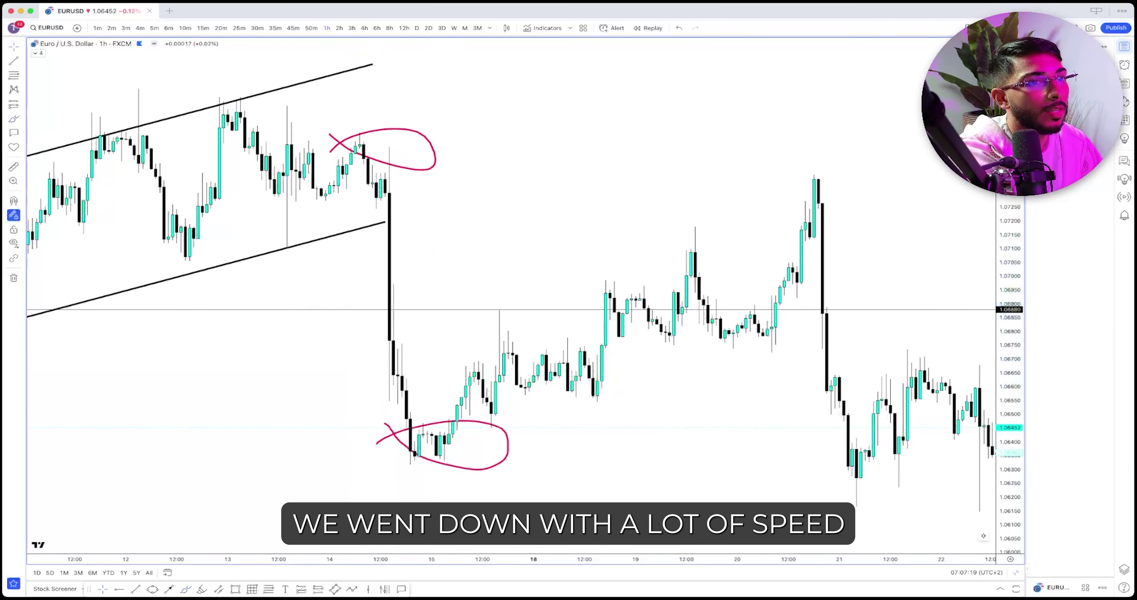
left_click(23, 104)
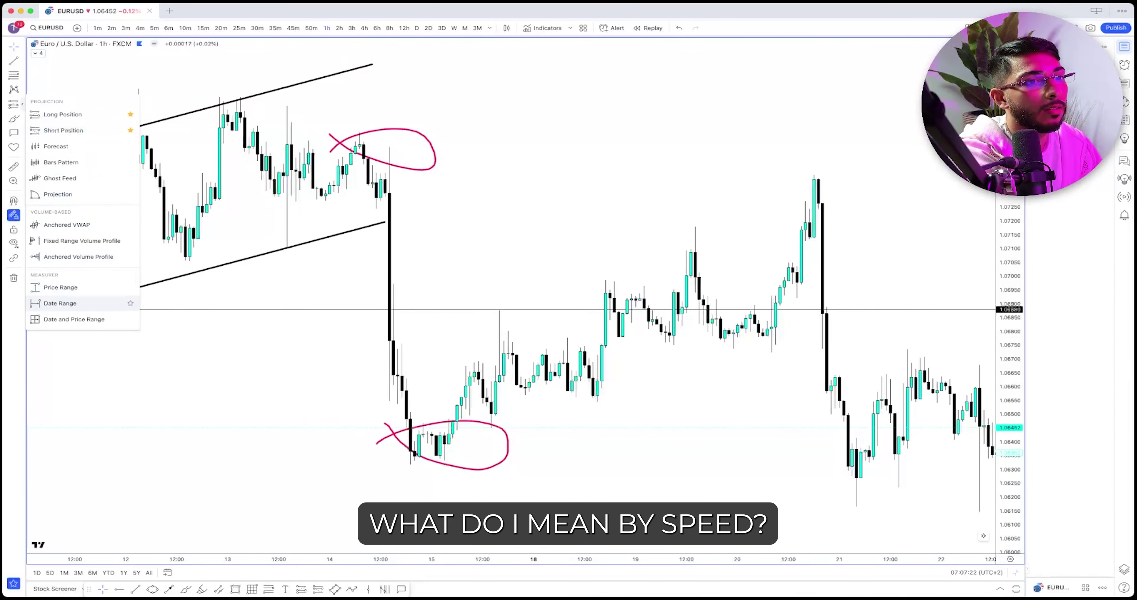
left_click(57, 304)
left_click(389, 149)
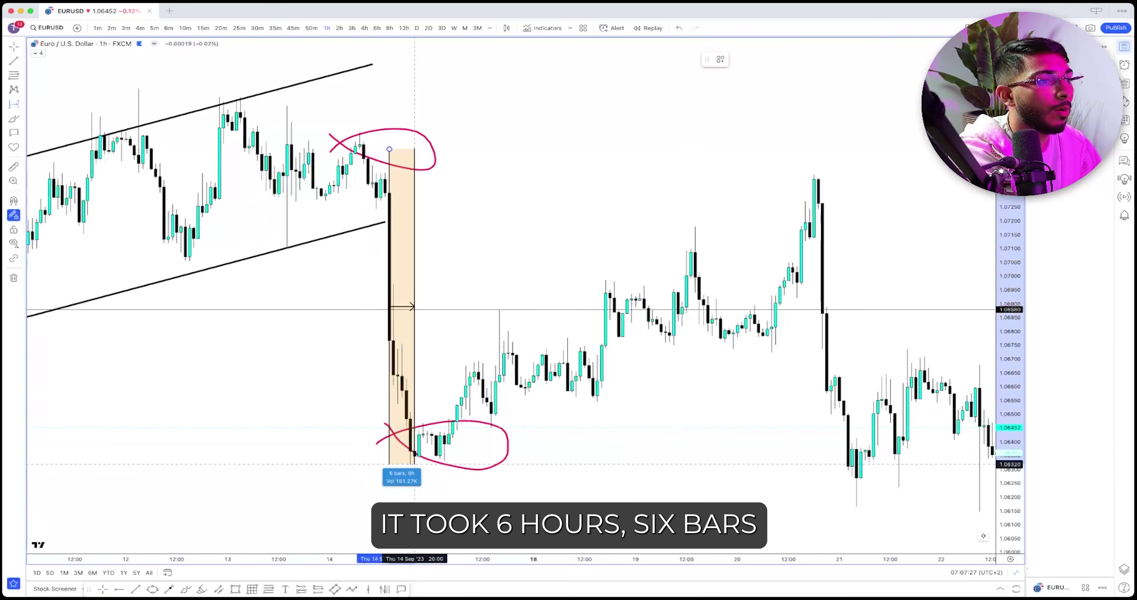
left_click(414, 464)
left_click(414, 464)
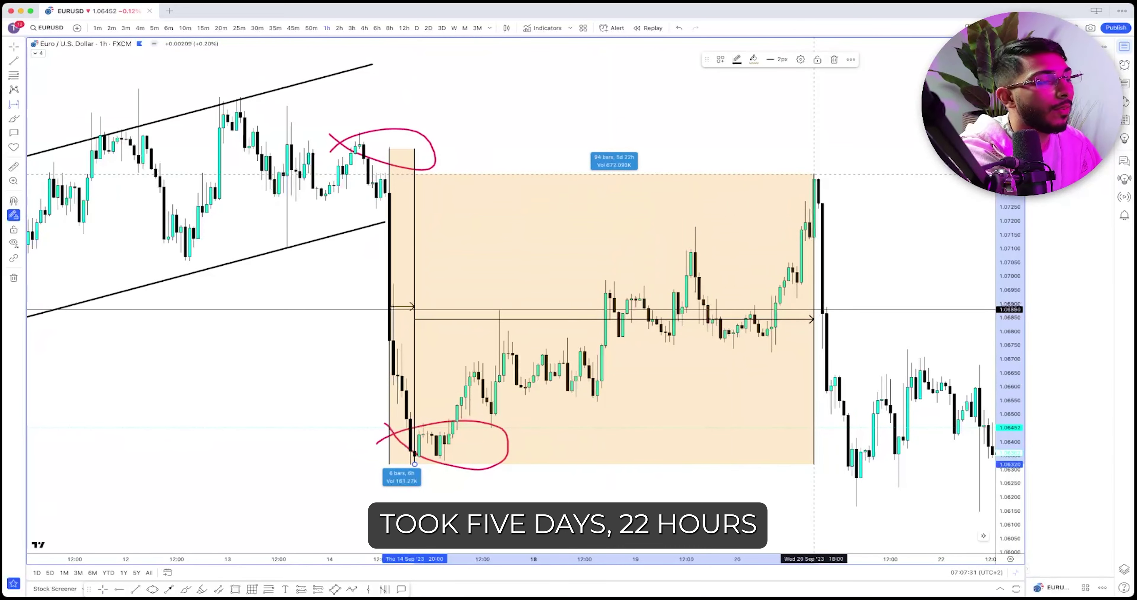
key("Escape")
key("Delete")
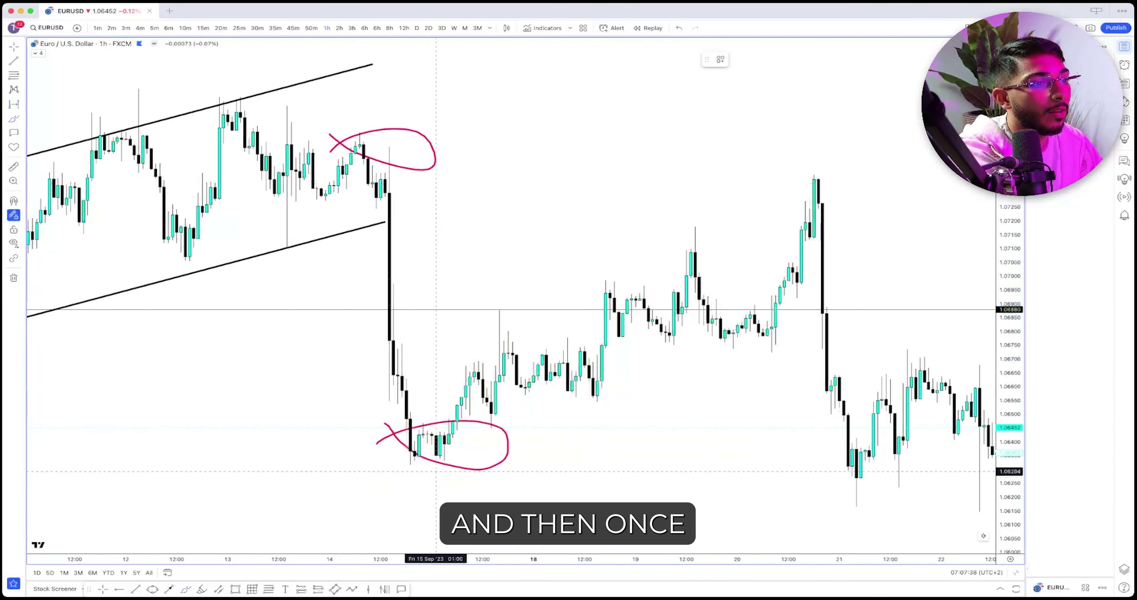
Step: Undo the red zig-zag, lower loop and underline, keeping only the circled pre-drop high
left_click_drag(382, 462, 521, 474)
mouse_move(419, 426)
left_mouse_down()
mouse_move(439, 455)
mouse_move(483, 386)
mouse_move(529, 366)
mouse_move(551, 379)
mouse_move(598, 368)
mouse_move(626, 315)
mouse_move(658, 326)
mouse_move(708, 305)
left_mouse_up()
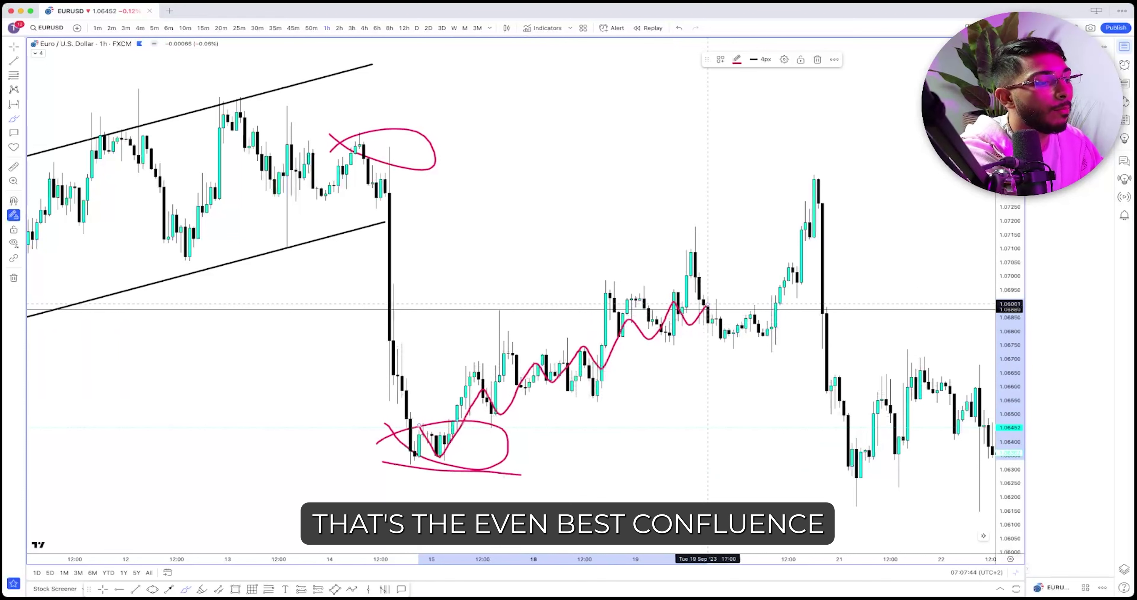
key("super+z")
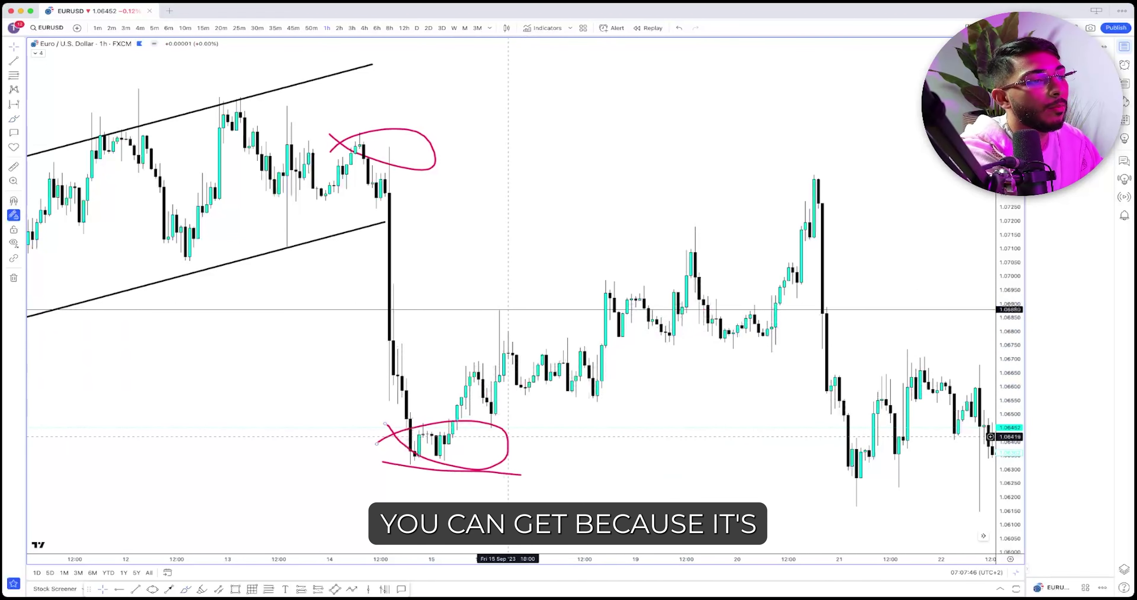
key("super+z")
key("super+z")
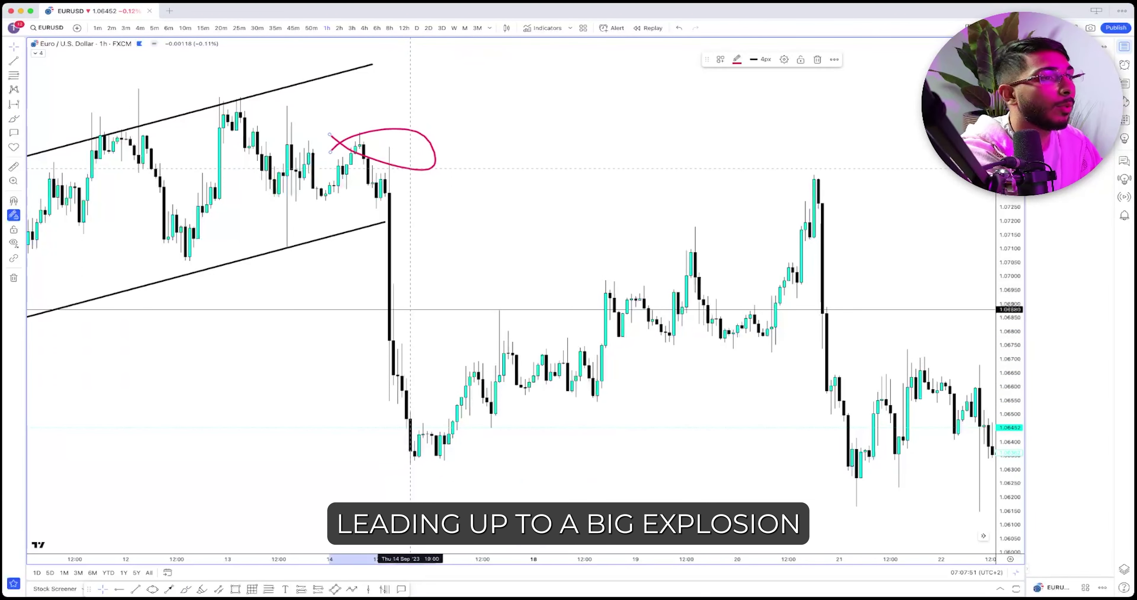
key("super+z")
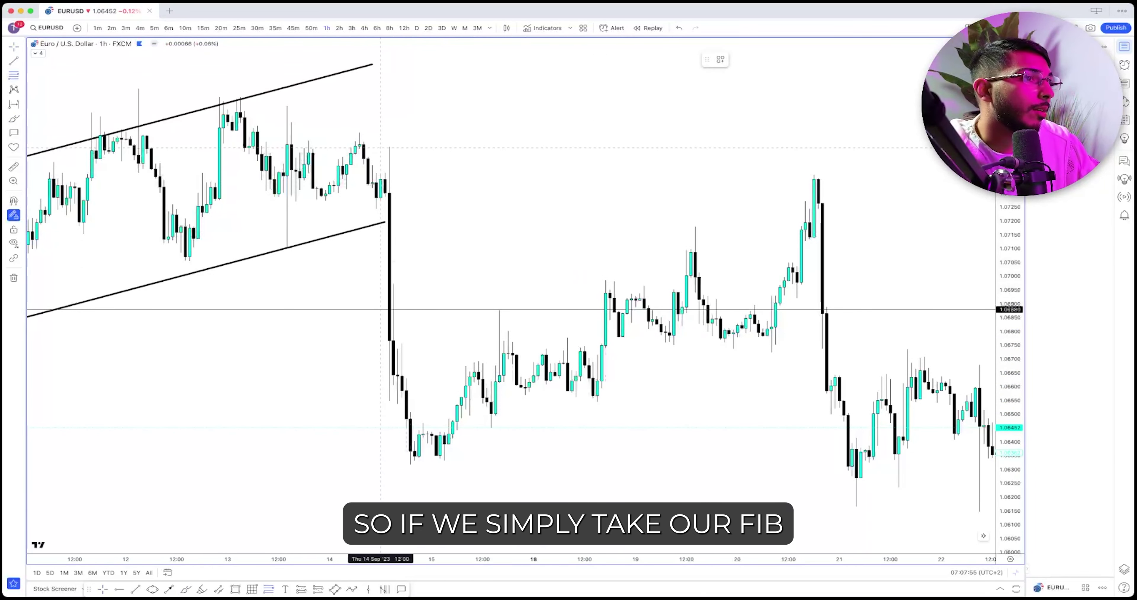
Step: Draw a Fib retracement from swing high to swing low and box its 100%–88.6% zone
left_click(381, 147)
left_click(563, 465)
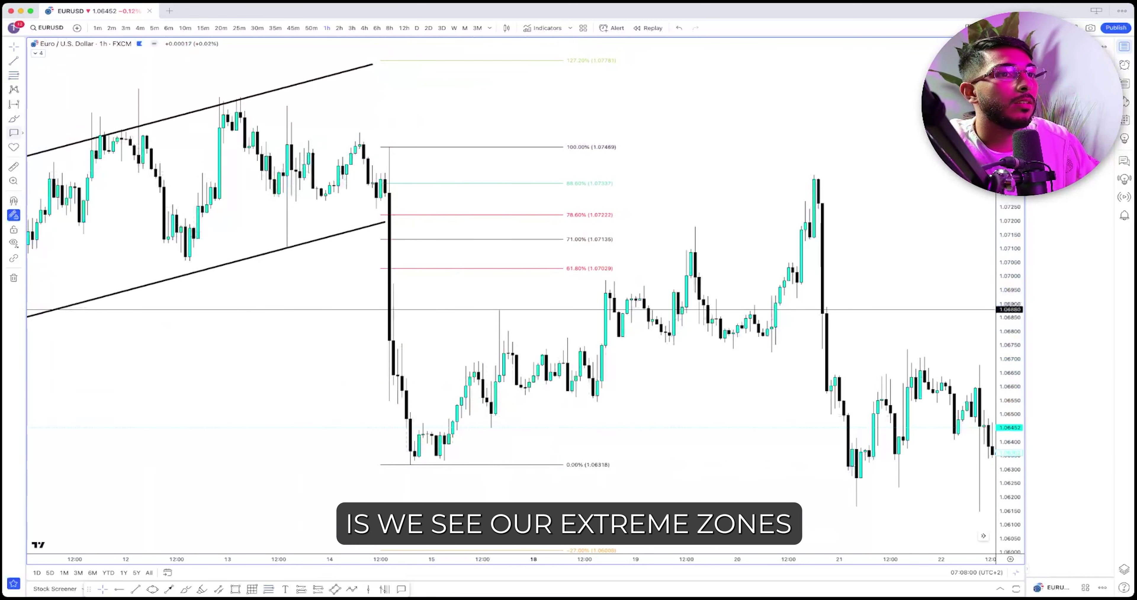
left_click(22, 118)
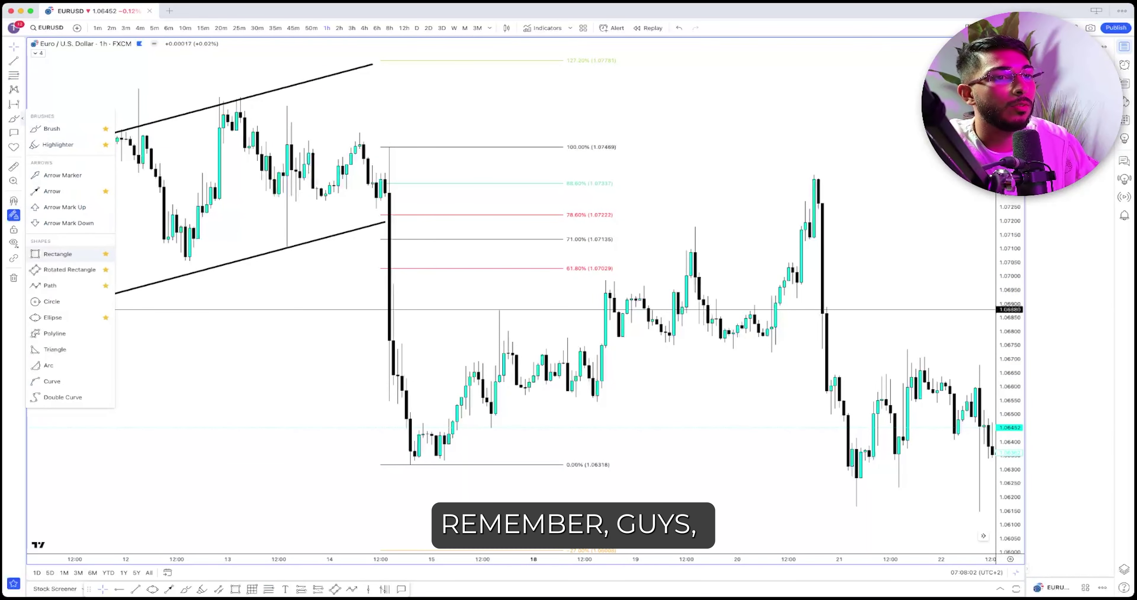
left_click(48, 251)
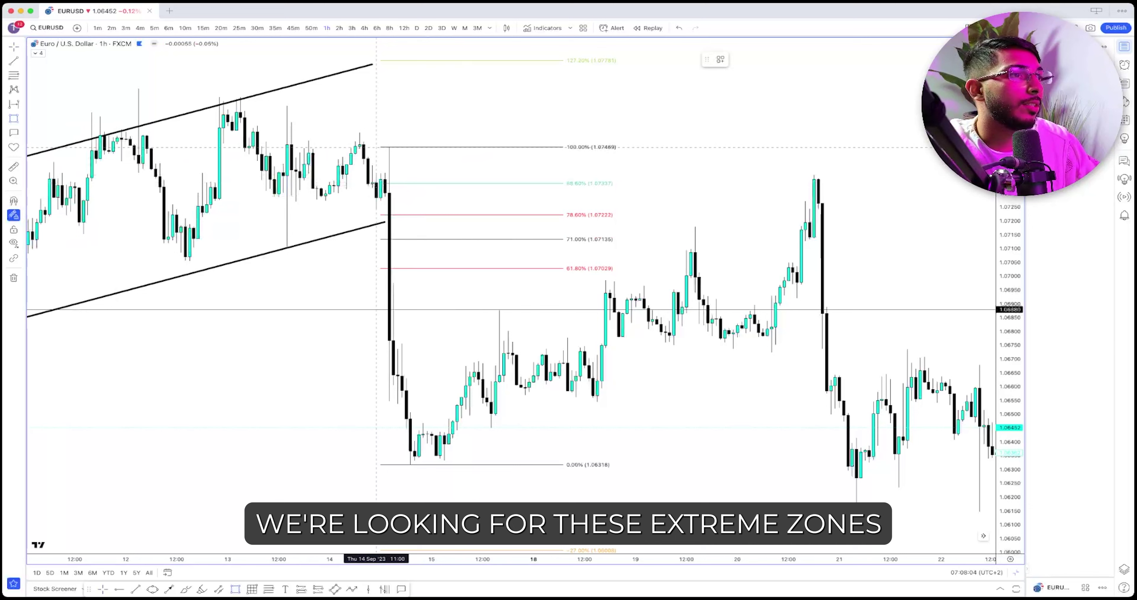
left_click_drag(376, 147, 924, 194)
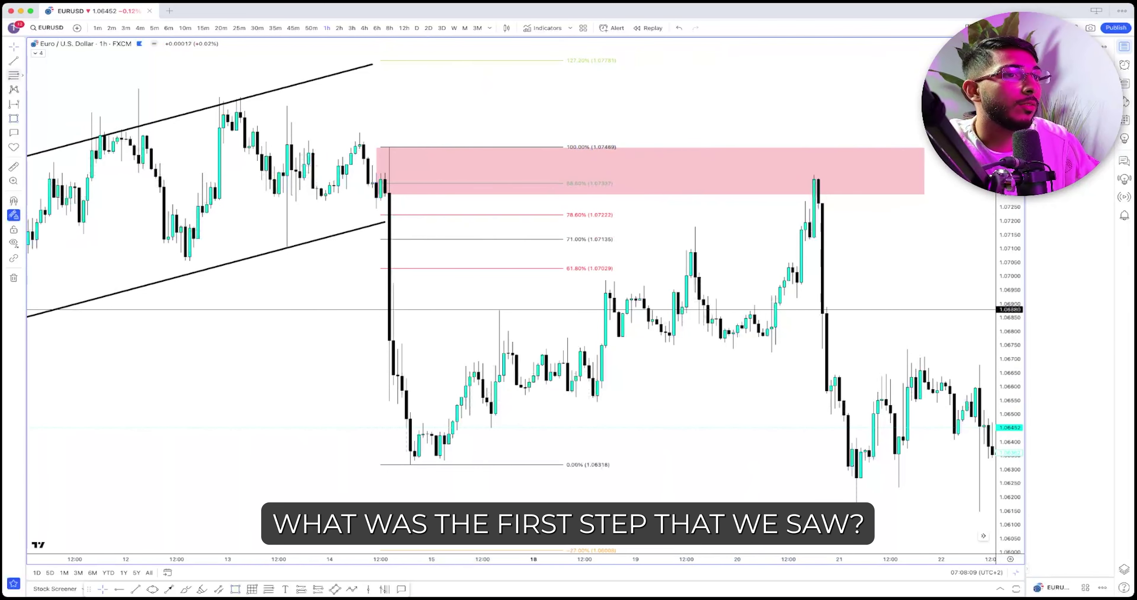
left_click(23, 118)
left_click(49, 132)
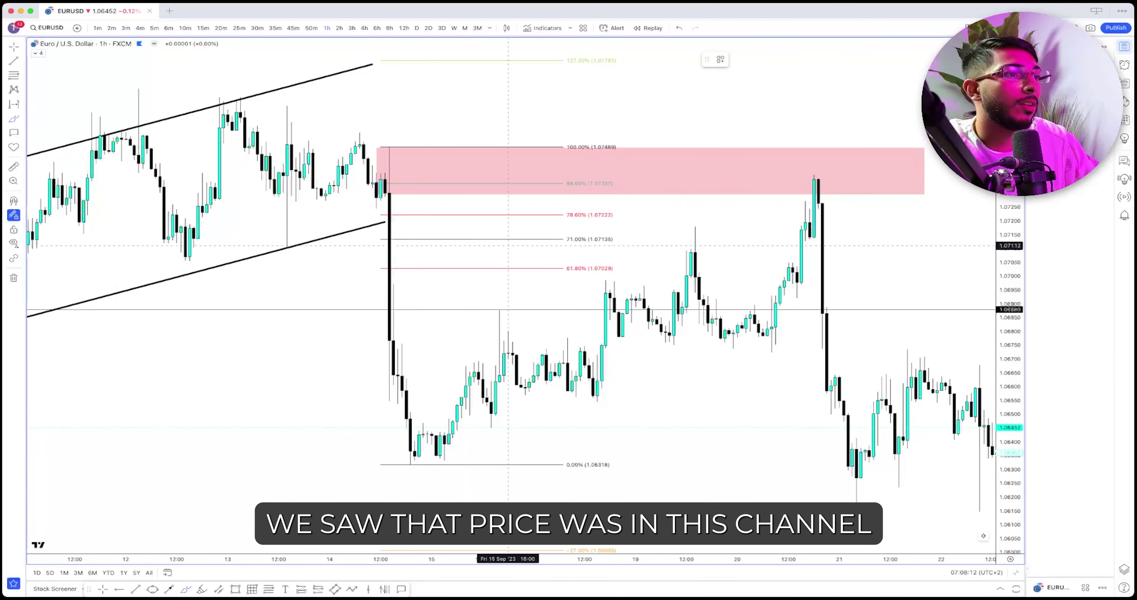
scroll(213, 255, "down", 3)
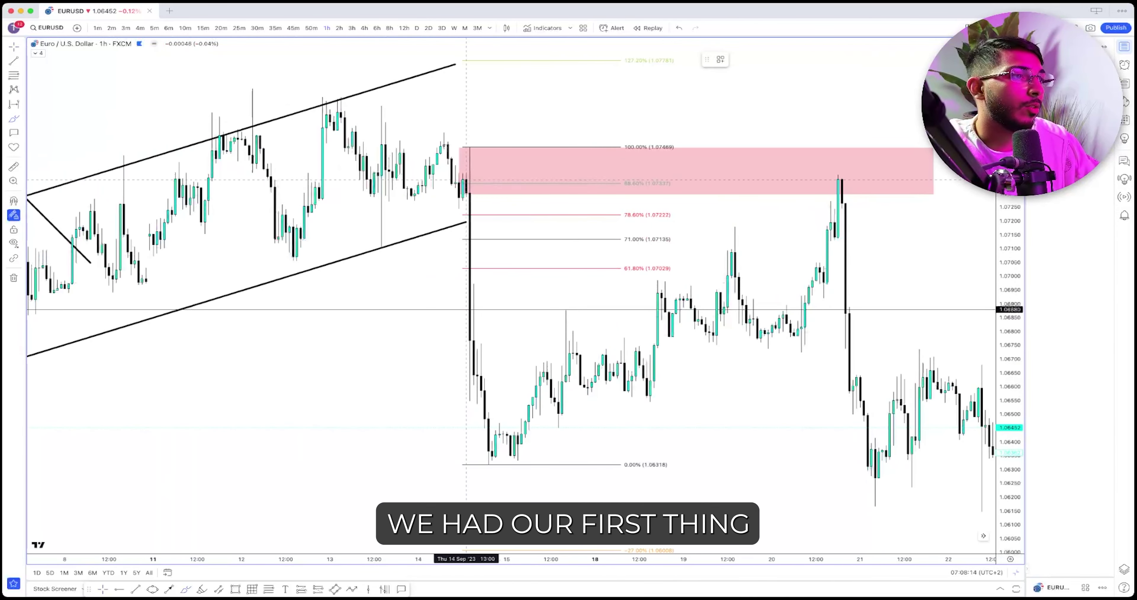
mouse_move(429, 301)
left_mouse_down()
mouse_move(462, 525)
mouse_move(580, 456)
mouse_move(639, 357)
left_mouse_up()
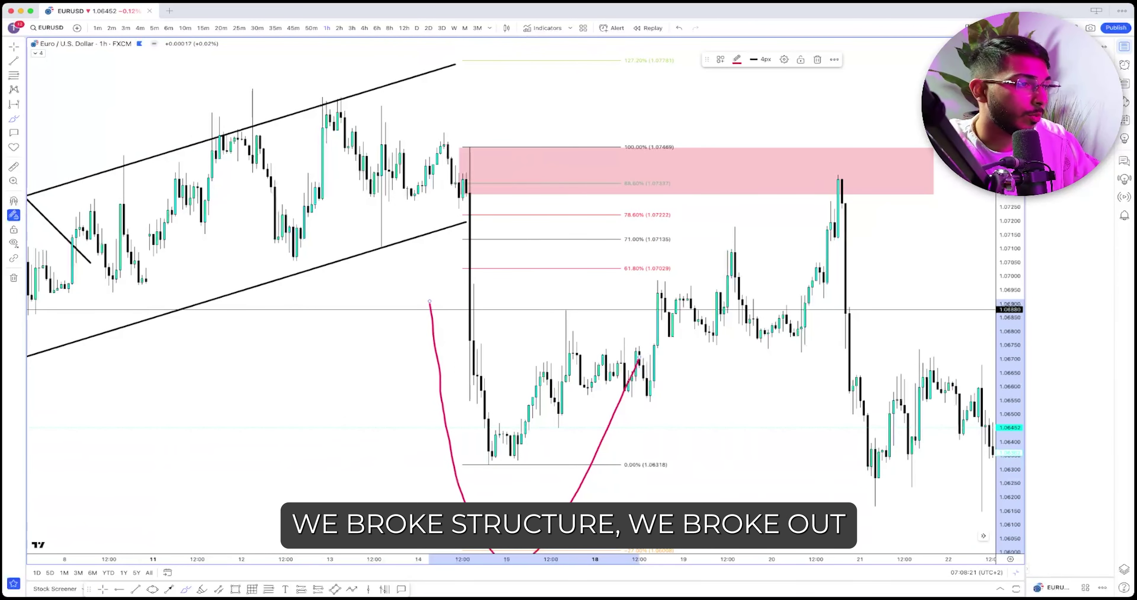
mouse_move(86, 496)
left_mouse_down()
mouse_move(139, 442)
mouse_move(190, 471)
mouse_move(296, 434)
mouse_move(330, 371)
mouse_move(373, 524)
left_mouse_up()
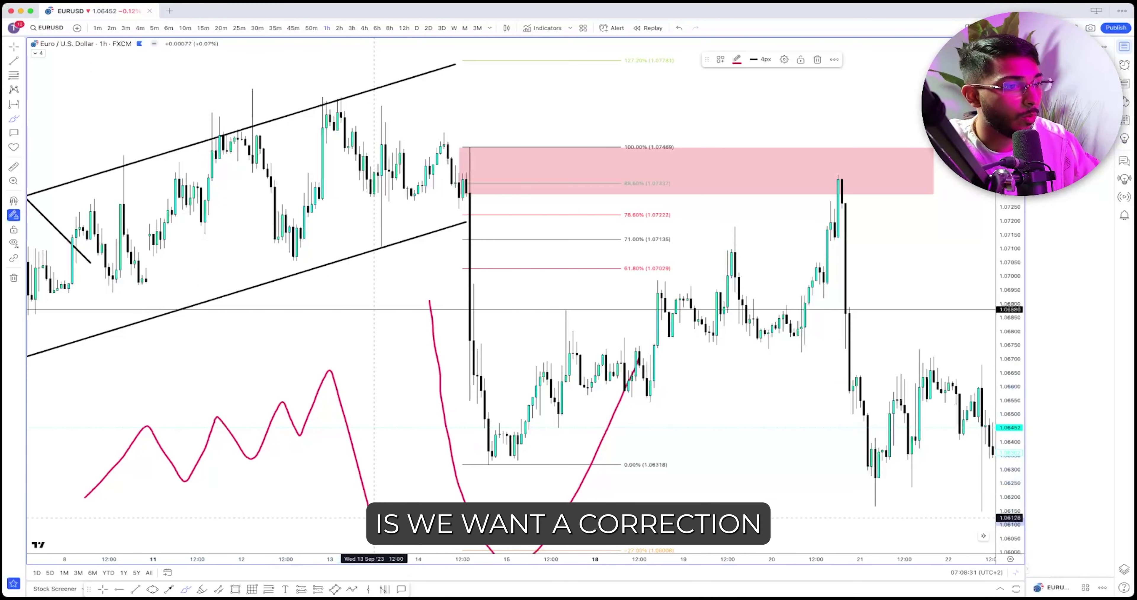
left_click_drag(389, 515, 474, 396)
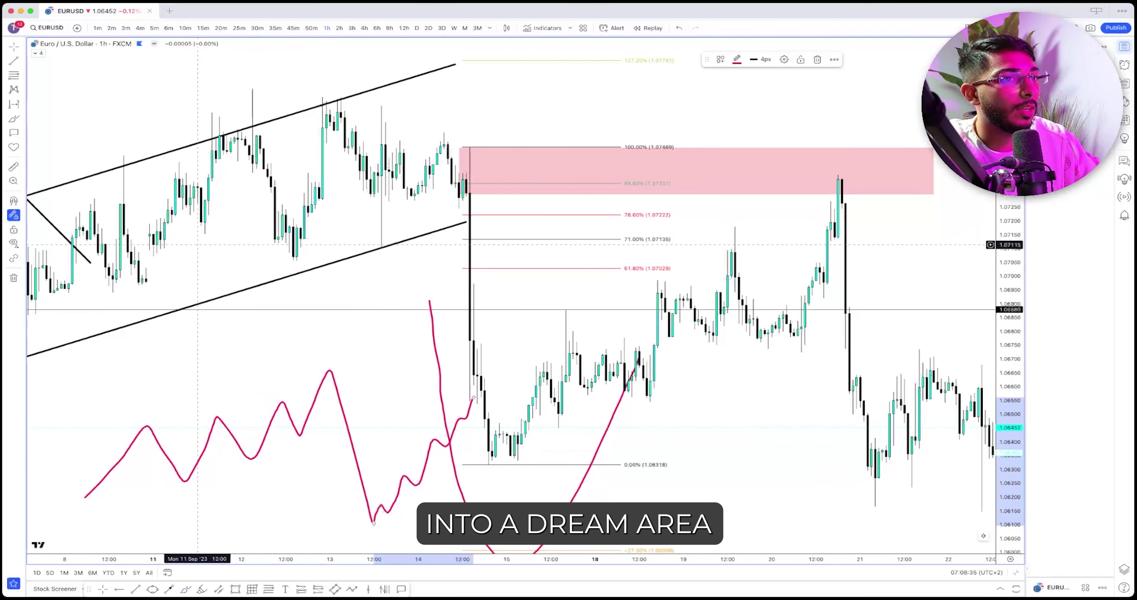
left_click(736, 61)
left_click(827, 89)
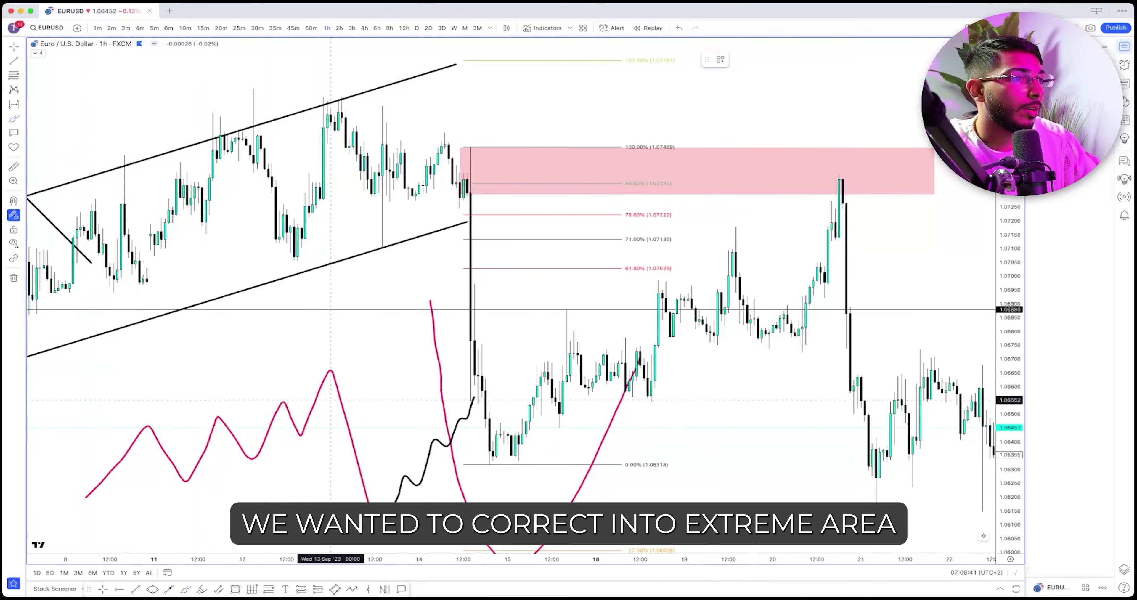
mouse_move(290, 366)
left_mouse_down()
mouse_move(483, 375)
mouse_move(330, 401)
mouse_move(287, 385)
mouse_move(297, 360)
left_mouse_up()
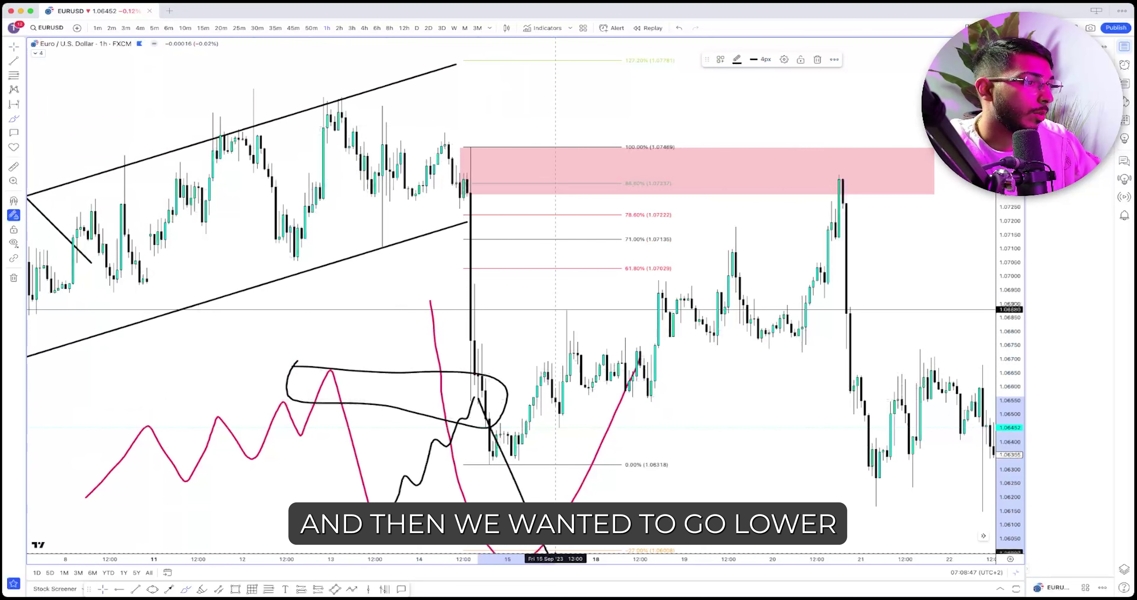
left_click(679, 28)
Step: Undo the leftover sketch and add a 'breakout move' callout on the drop
key("ctrl+z")
key("ctrl+z")
key("ctrl+z")
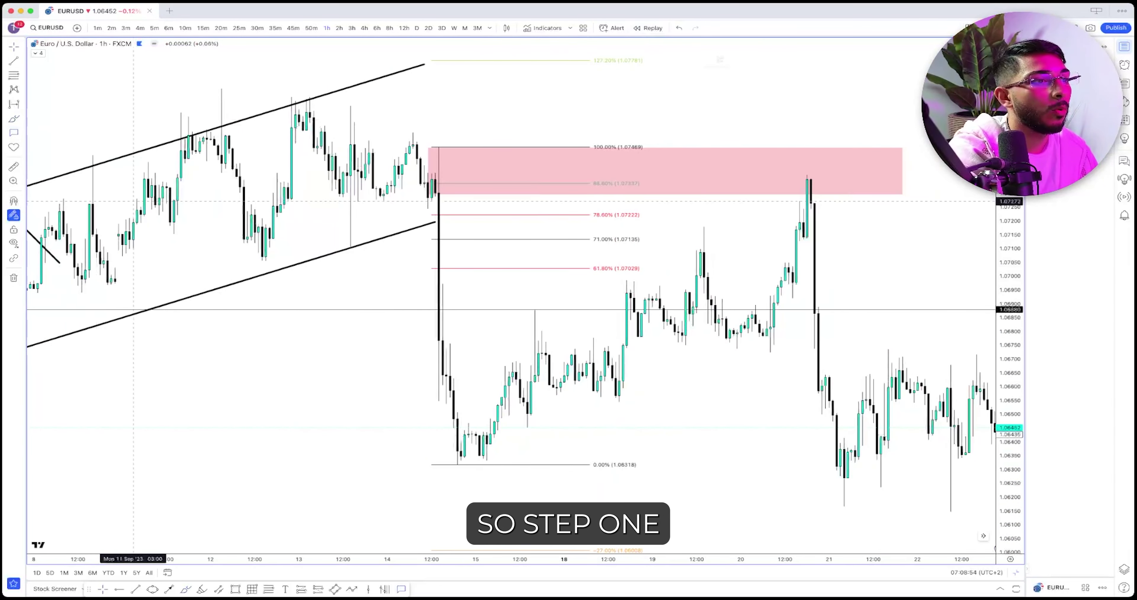
left_click(427, 353)
left_click(354, 370)
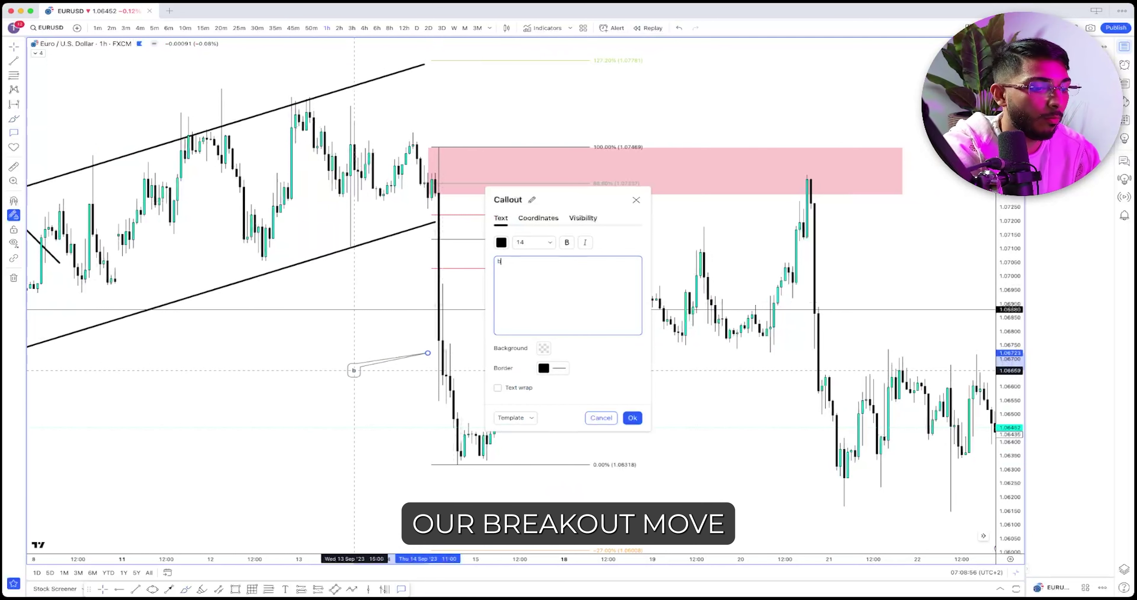
type("breakout move")
left_click(354, 370)
Step: Add callouts 'slow correction pullback into extreme' and 'extreme 88.6 retracement' on the correction
left_click(667, 351)
left_click(726, 407)
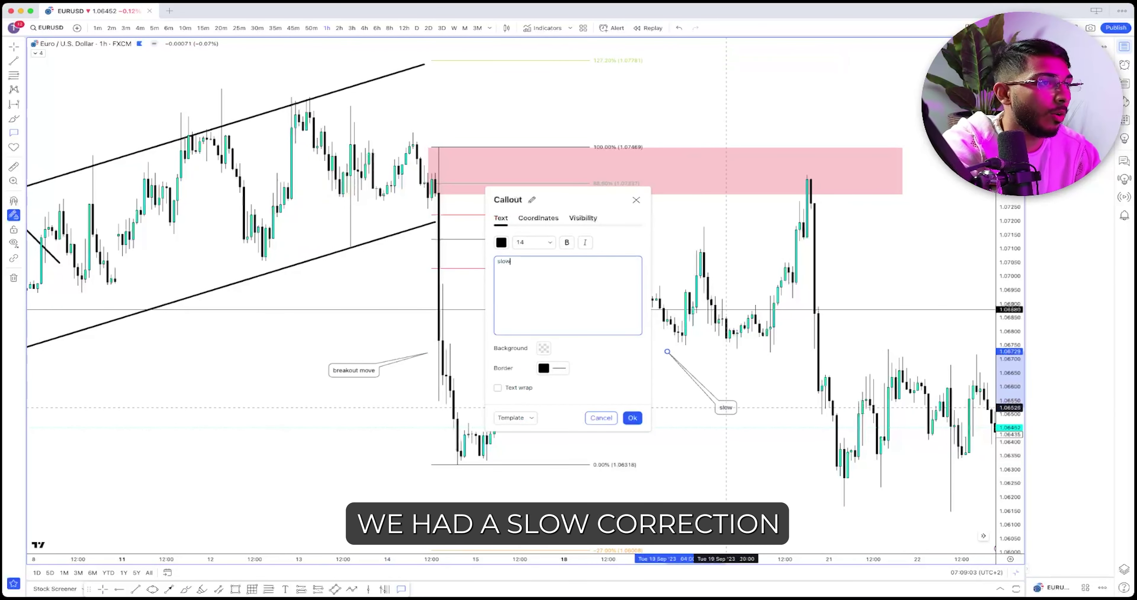
type("slow correctyion")
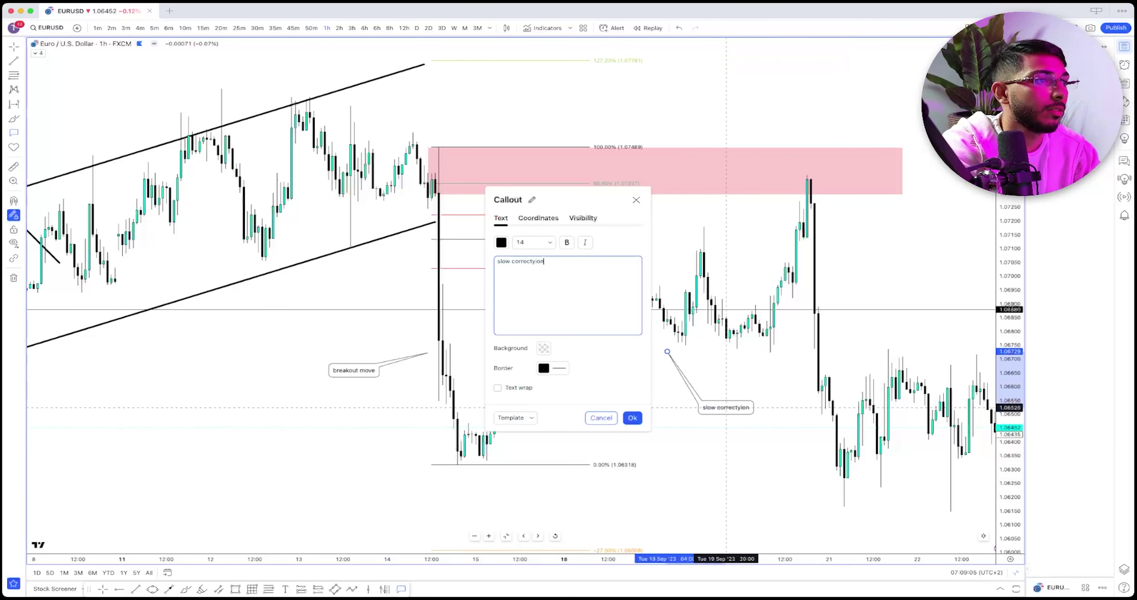
key("BackSpace")
key("BackSpace")
key("BackSpace")
key("BackSpace")
type("ion pu")
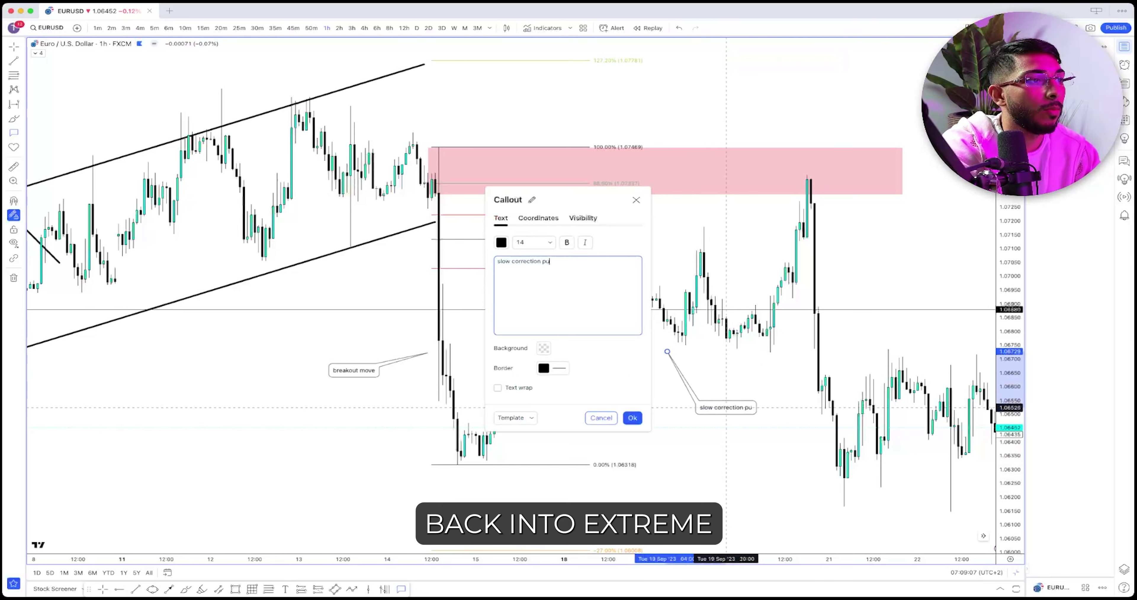
type("llback into ex")
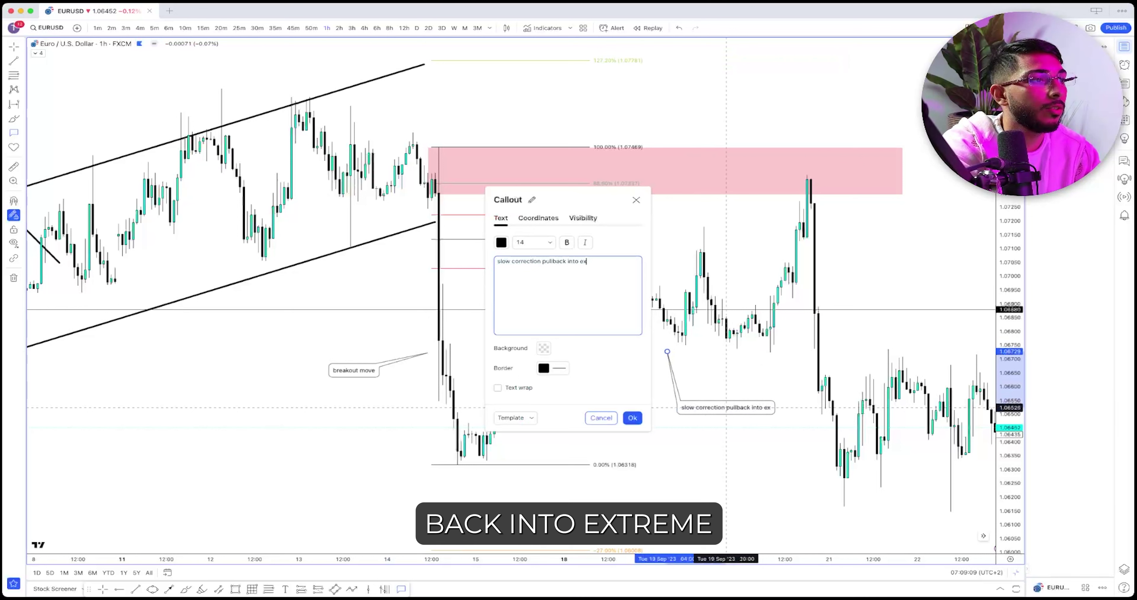
type("treme")
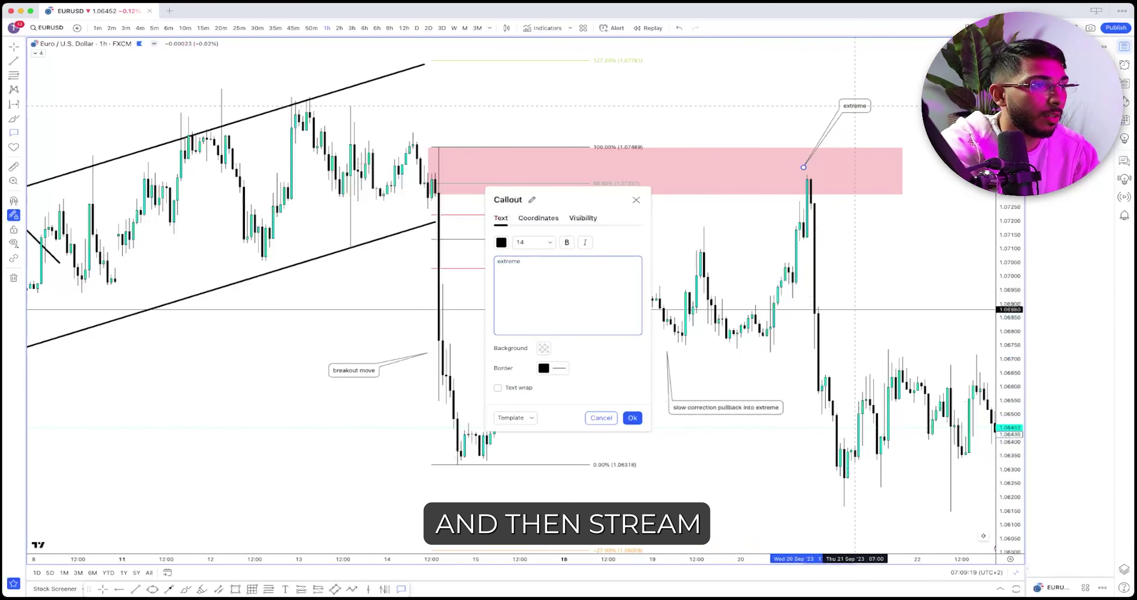
type("88")
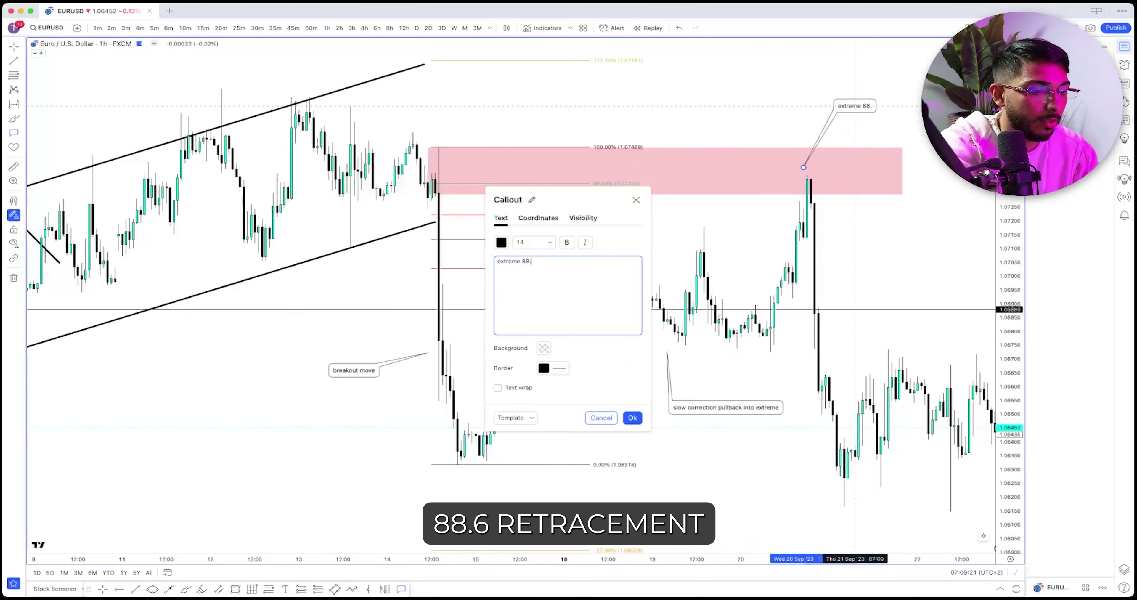
type(".6 retraceme")
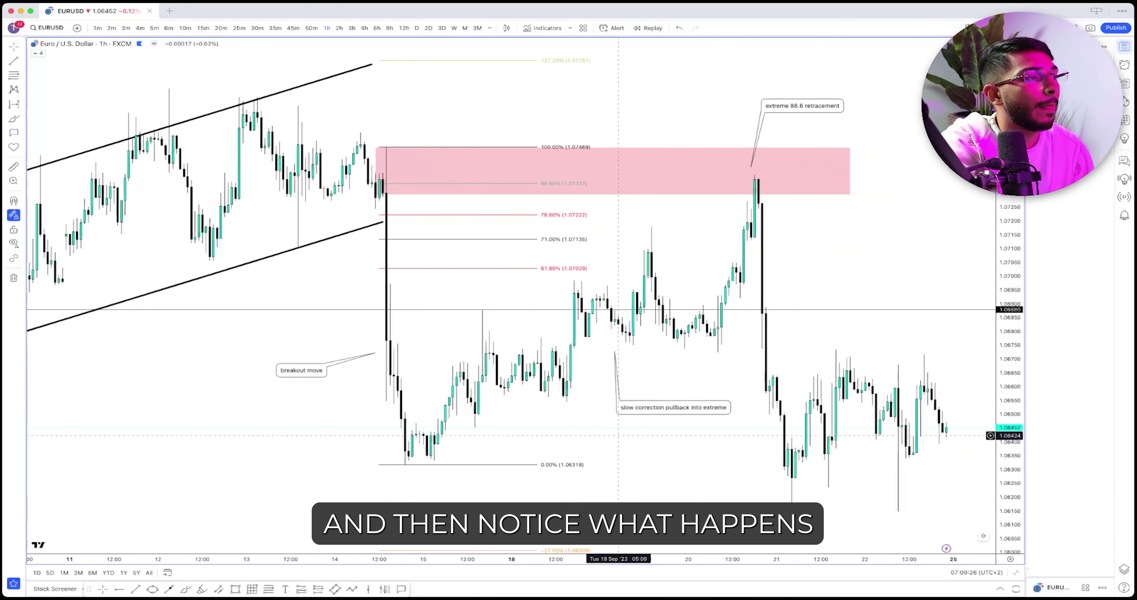
scroll(272, 151, "right", 5)
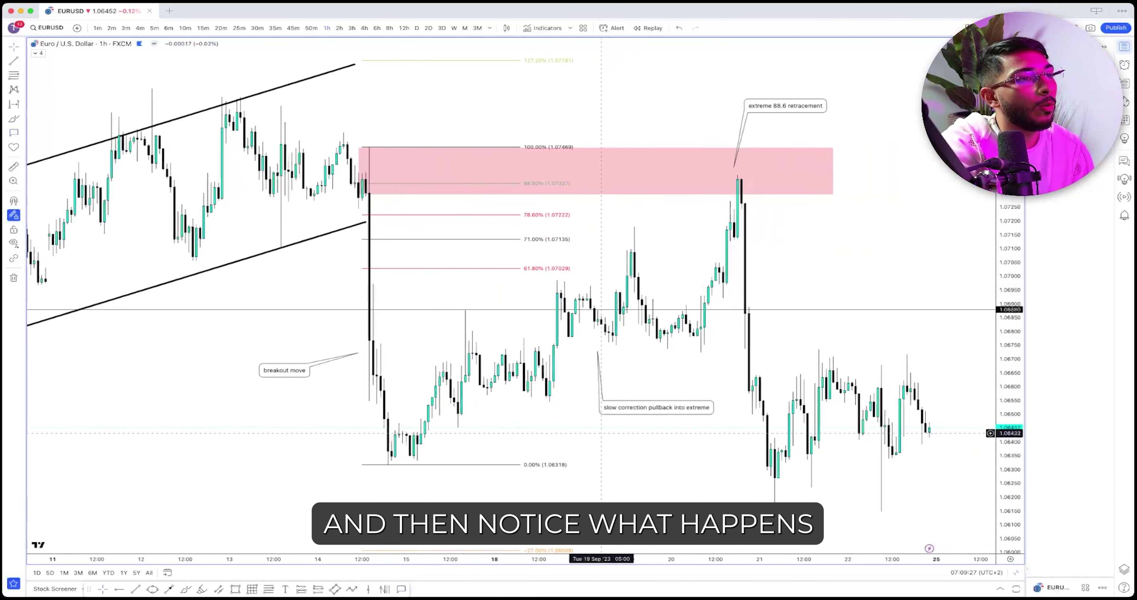
mouse_move(322, 119)
left_mouse_down()
mouse_move(366, 503)
mouse_move(316, 390)
mouse_move(305, 146)
left_mouse_up()
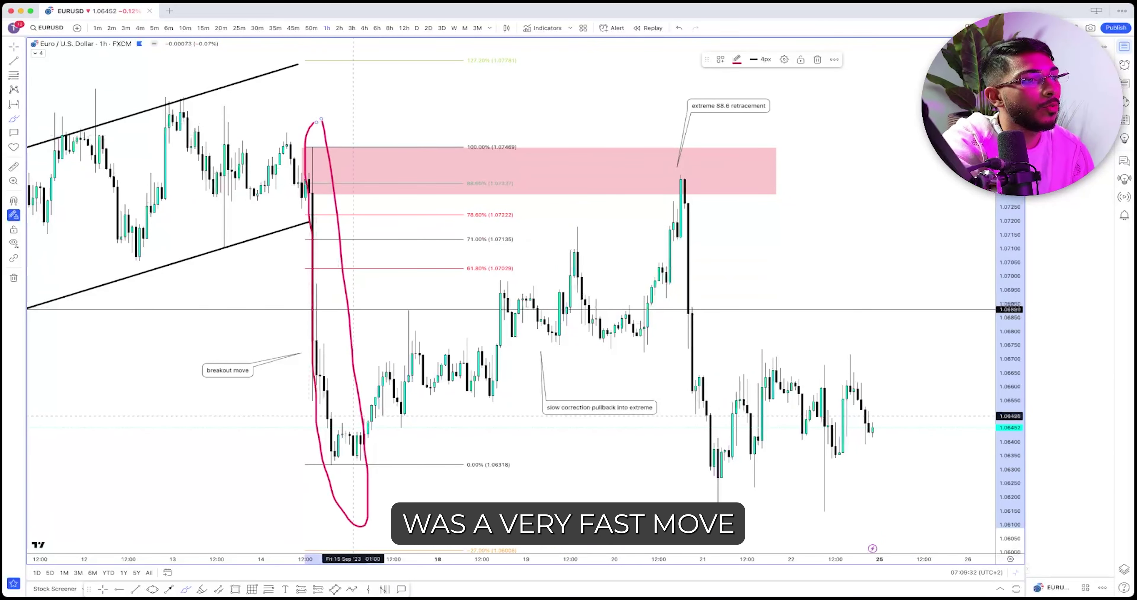
mouse_move(336, 447)
left_mouse_down()
mouse_move(461, 346)
mouse_move(640, 306)
mouse_move(710, 155)
mouse_move(658, 441)
mouse_move(669, 137)
left_mouse_up()
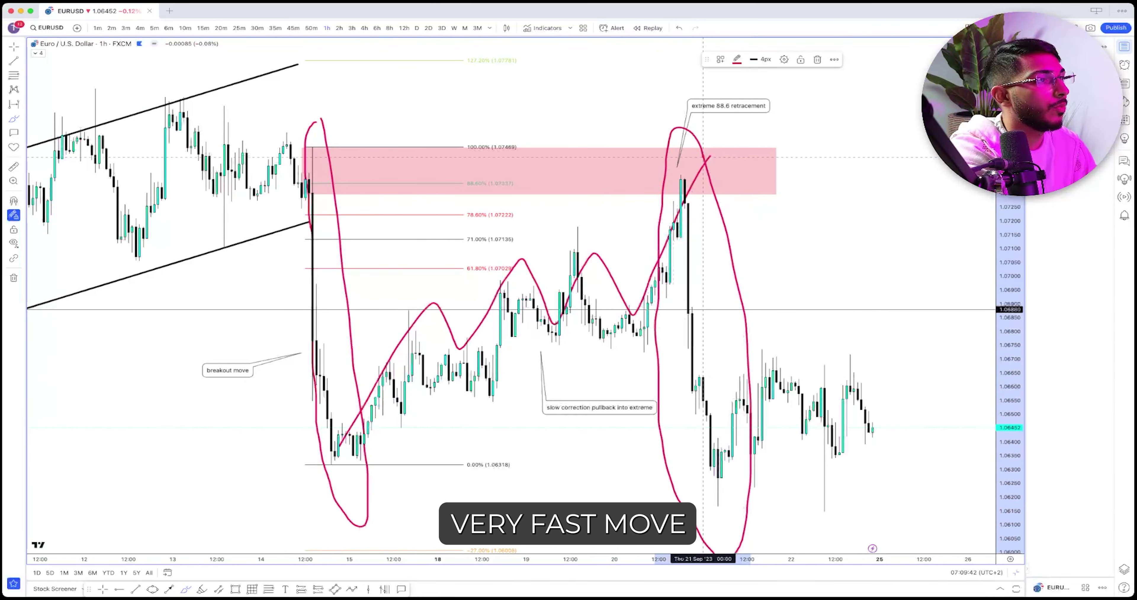
mouse_move(714, 440)
left_mouse_down()
mouse_move(802, 424)
mouse_move(953, 371)
left_mouse_up()
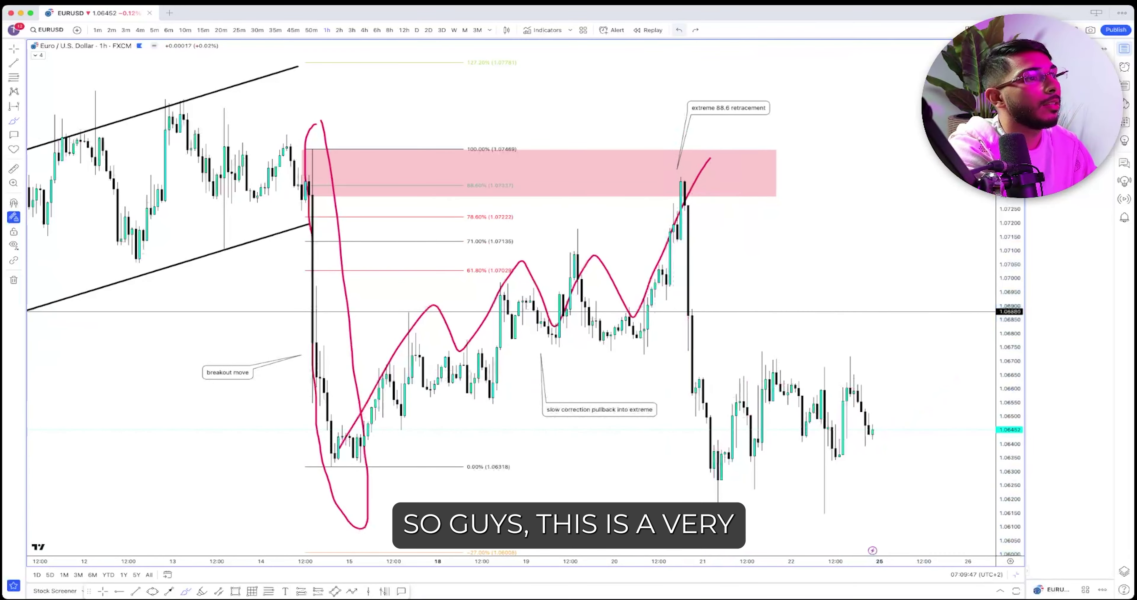
left_click(679, 30)
left_click(679, 29)
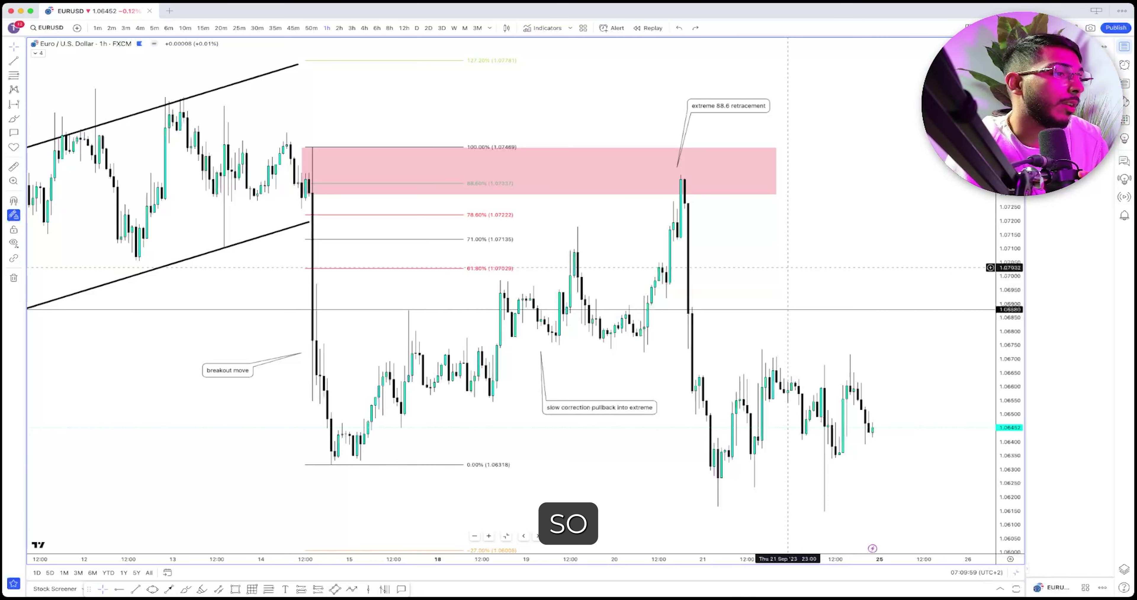
Step: Scroll the EURUSD chart back to late July–early August and zoom in on those bars
scroll(788, 267, "left", 10)
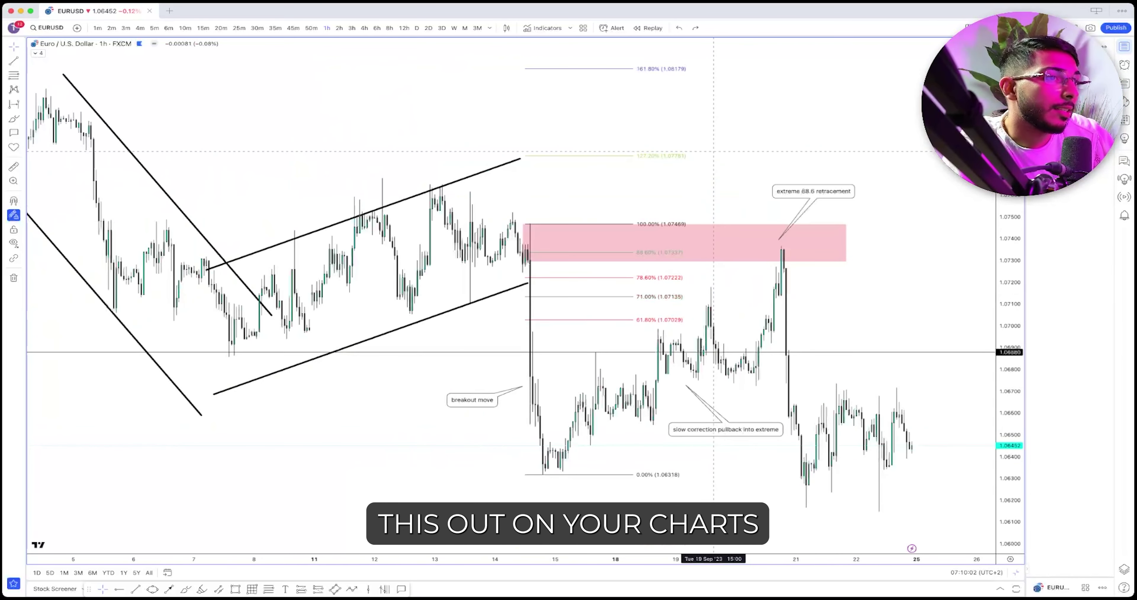
scroll(712, 151, "left", 10)
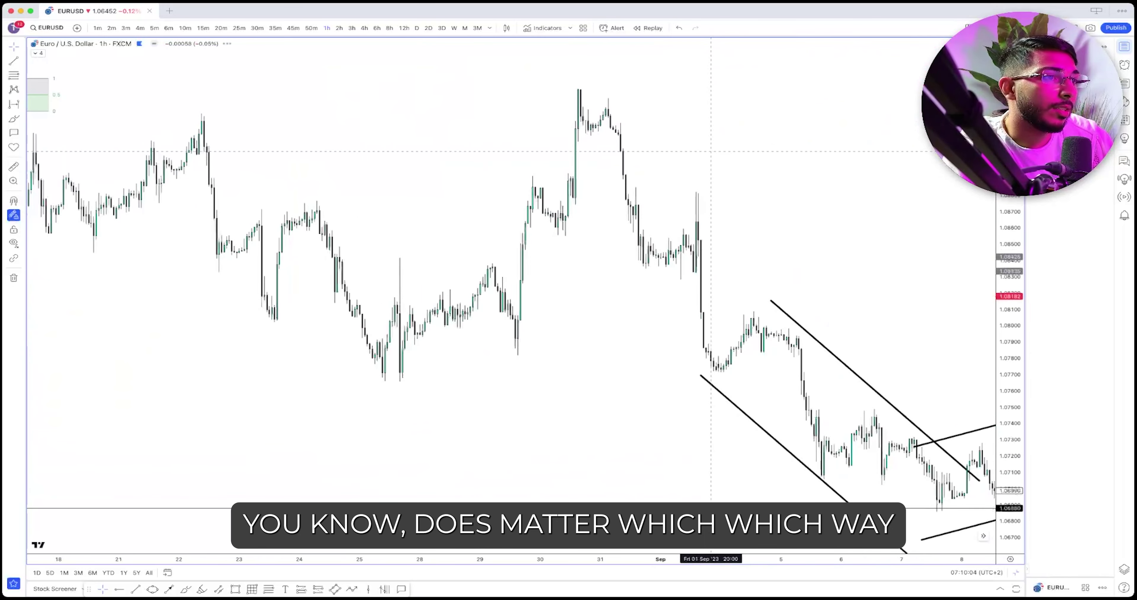
scroll(712, 151, "left", 10)
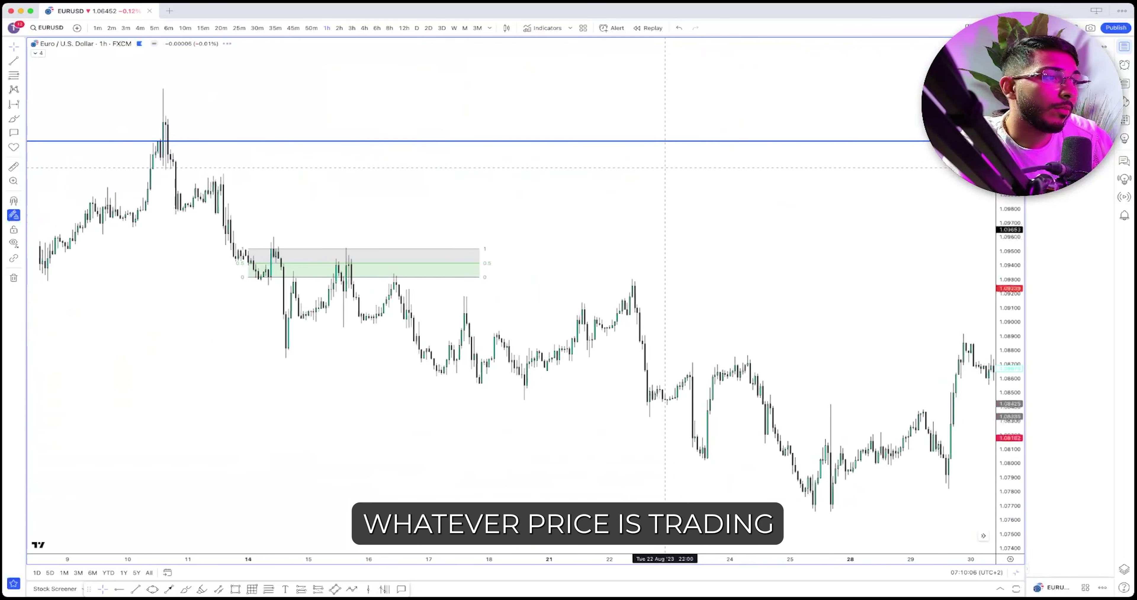
scroll(665, 168, "left", 10)
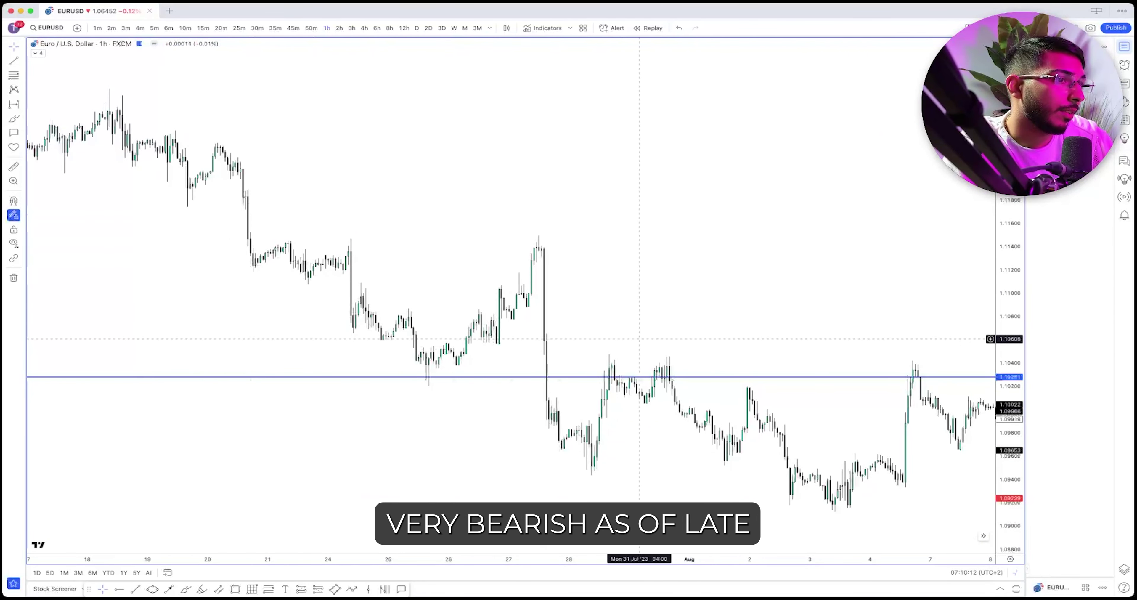
scroll(555, 218, "up", 2)
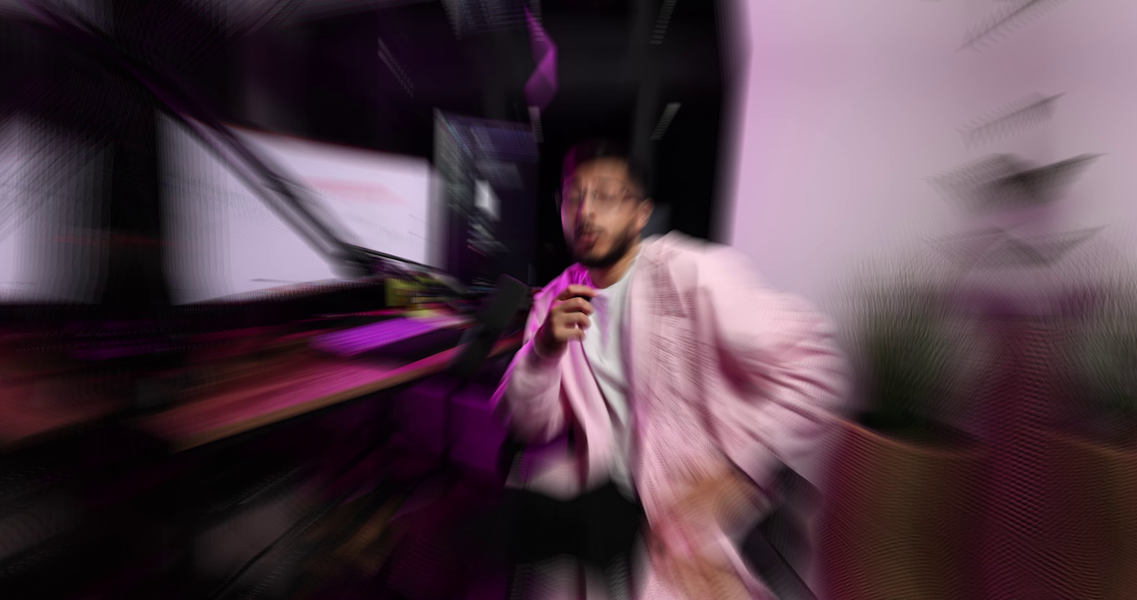